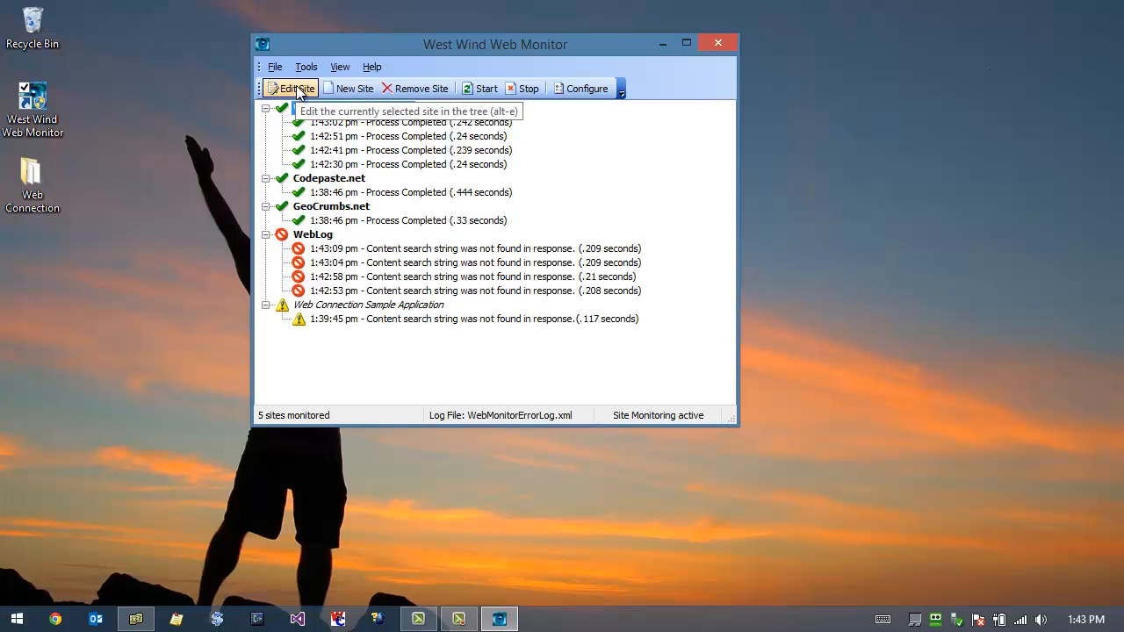
Step: Open the West Wind Technologies site for editing, move its dialog clear, and select the site name
{"action": "right_click", "coordinate": [351, 111]}
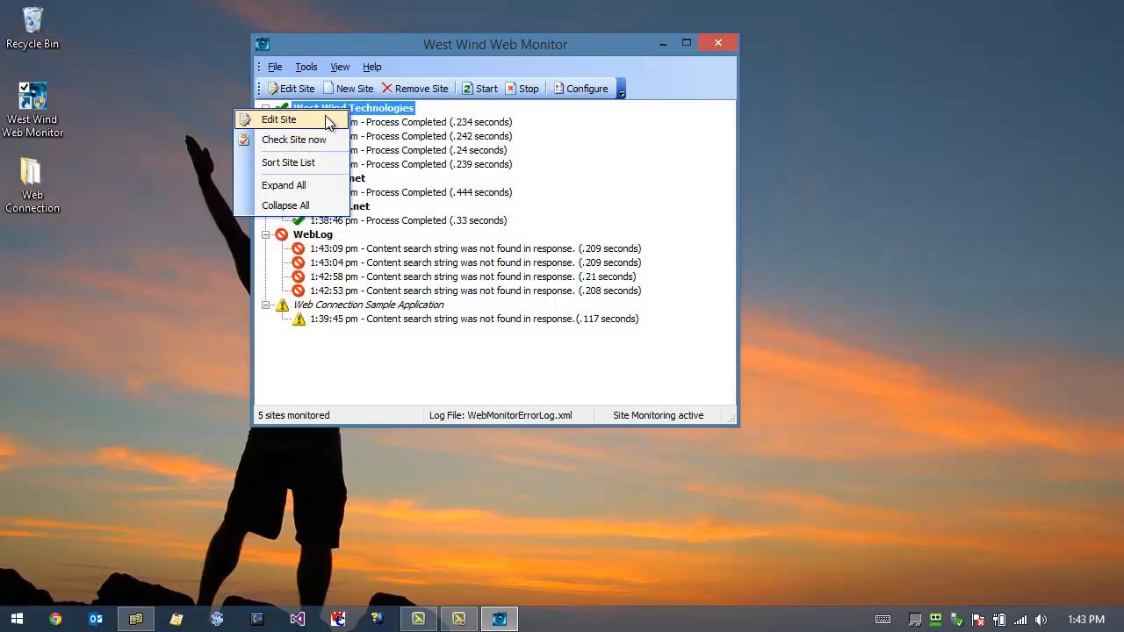
{"action": "left_click", "coordinate": [331, 118]}
{"action": "left_click_drag", "start_coordinate": [428, 128], "coordinate": [439, 42]}
{"action": "left_click_drag", "start_coordinate": [553, 132], "coordinate": [367, 113]}
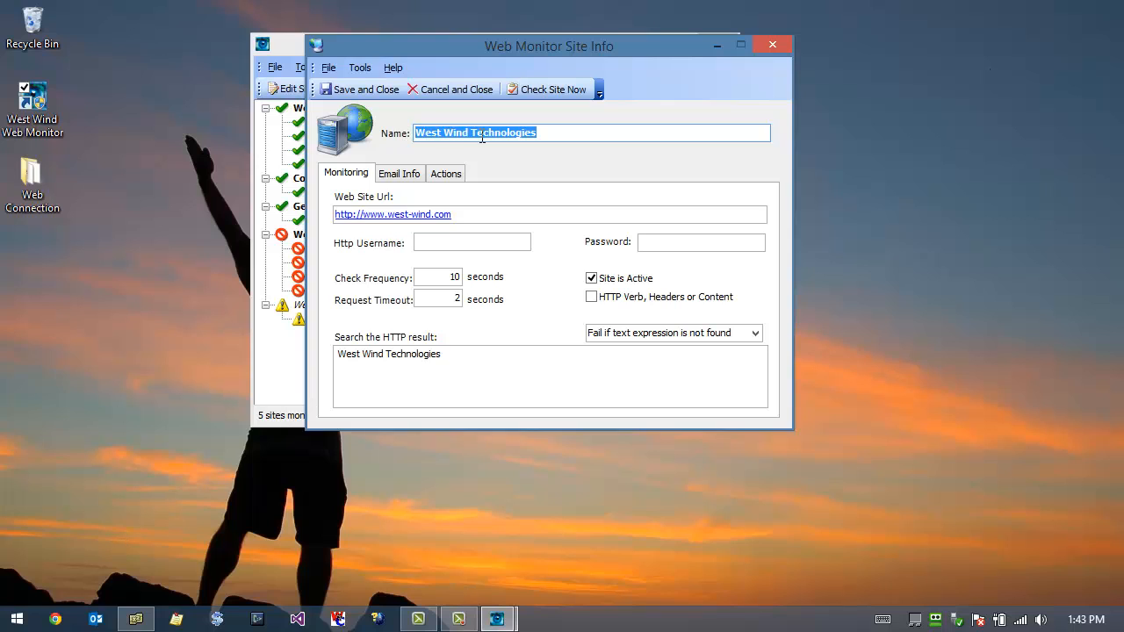
Step: Review the site's web address, check frequency and request timeout
{"action": "left_click_drag", "start_coordinate": [474, 215], "coordinate": [335, 216]}
{"action": "left_click", "coordinate": [465, 214]}
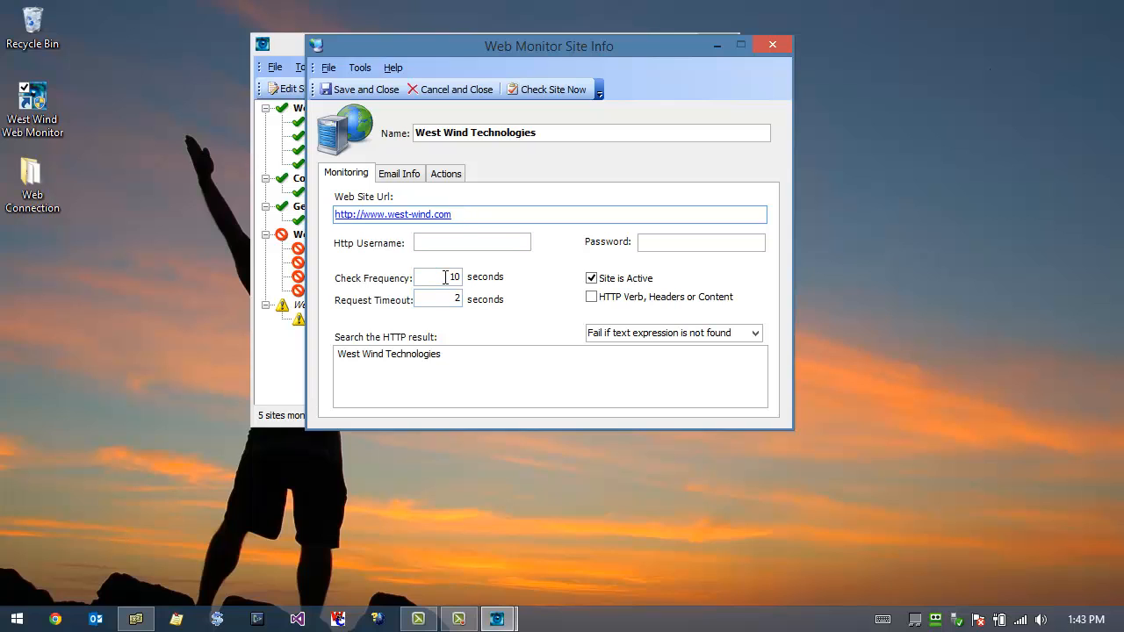
{"action": "left_click_drag", "start_coordinate": [445, 278], "coordinate": [481, 279]}
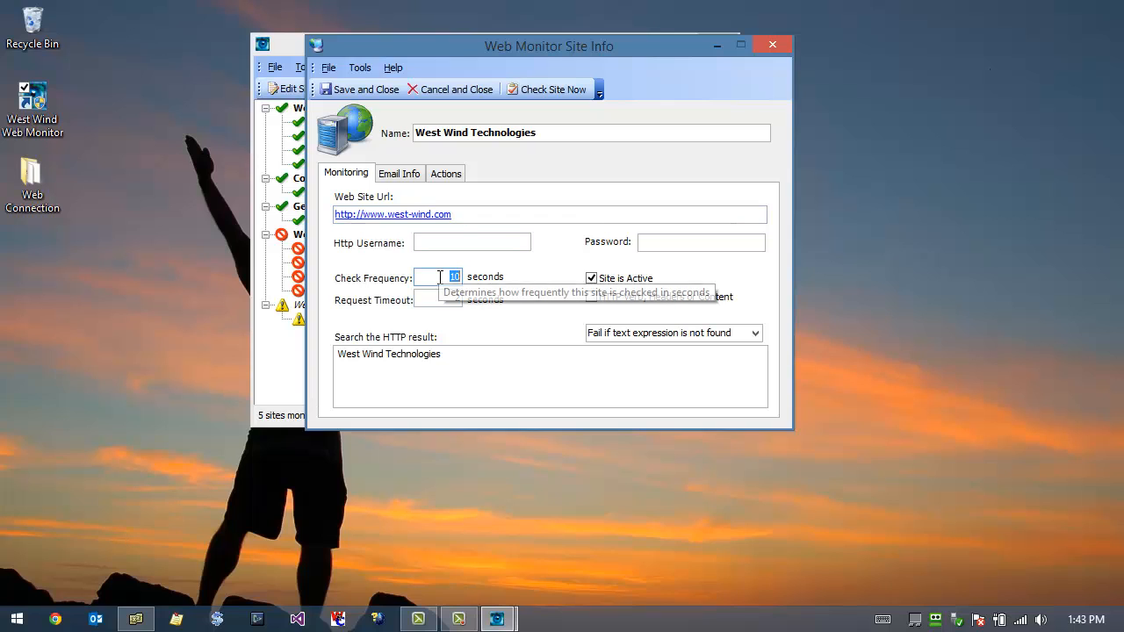
{"action": "left_click_drag", "start_coordinate": [432, 299], "coordinate": [463, 303]}
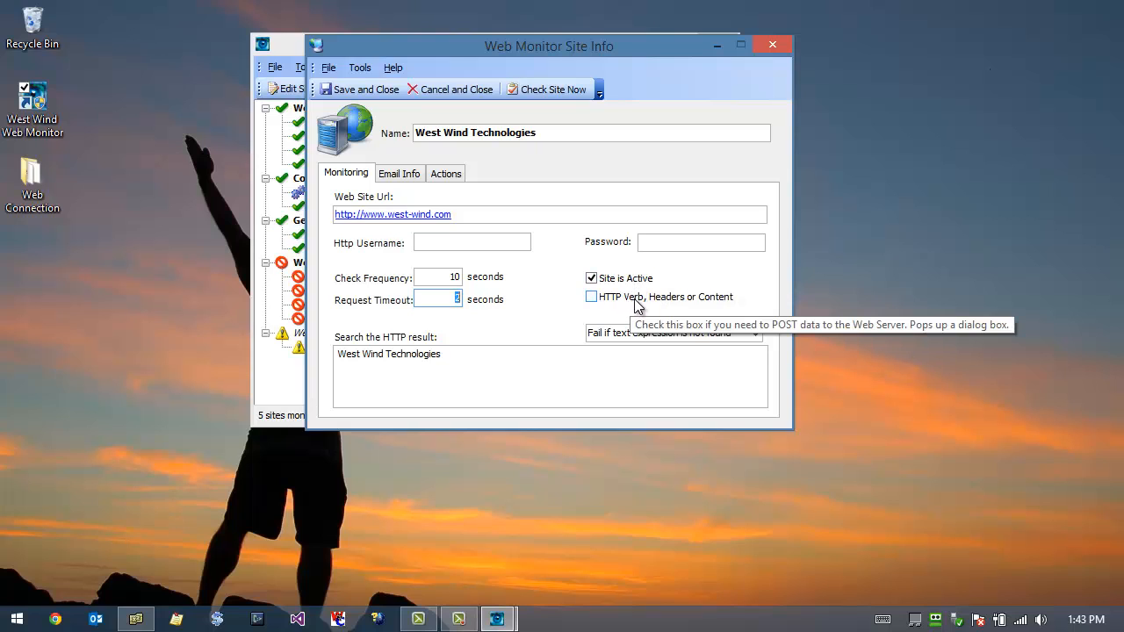
Step: Inspect the HTTP verb, content type, custom headers and body content options for the site's request, then close them without changes
{"action": "left_click", "coordinate": [636, 299]}
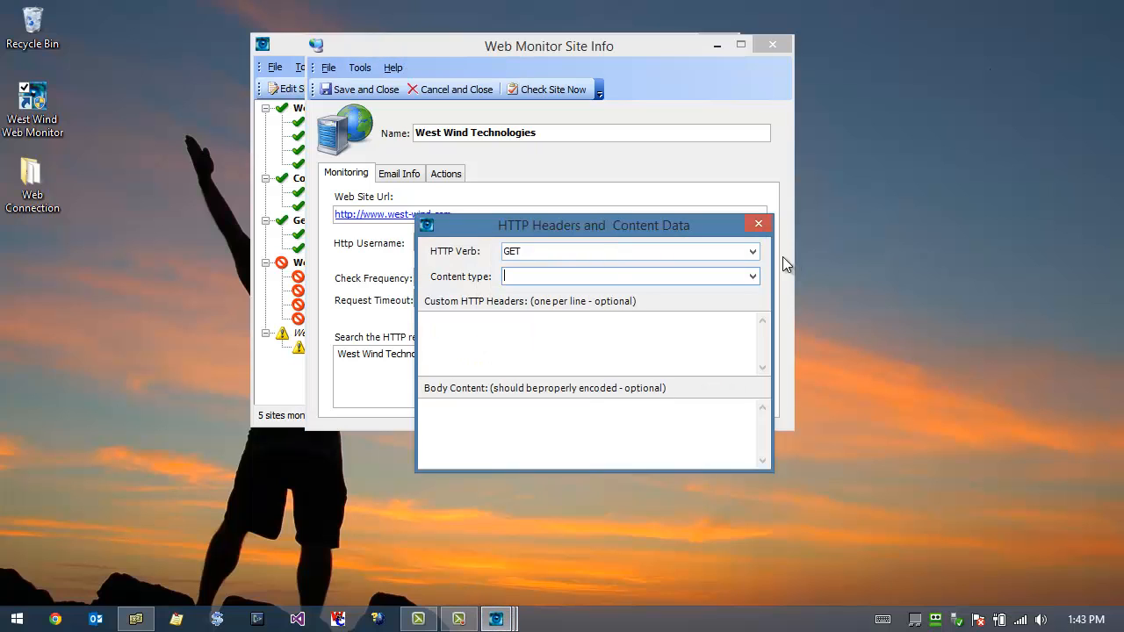
{"action": "left_click", "coordinate": [752, 253]}
{"action": "left_click", "coordinate": [753, 253]}
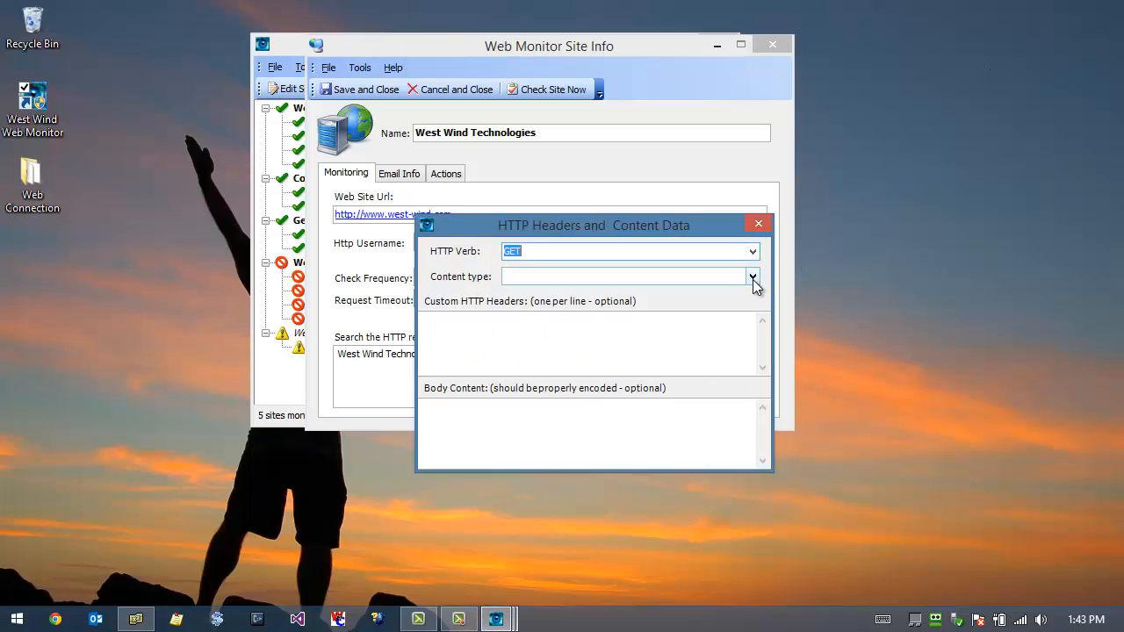
{"action": "left_click", "coordinate": [752, 277]}
{"action": "left_click", "coordinate": [754, 275]}
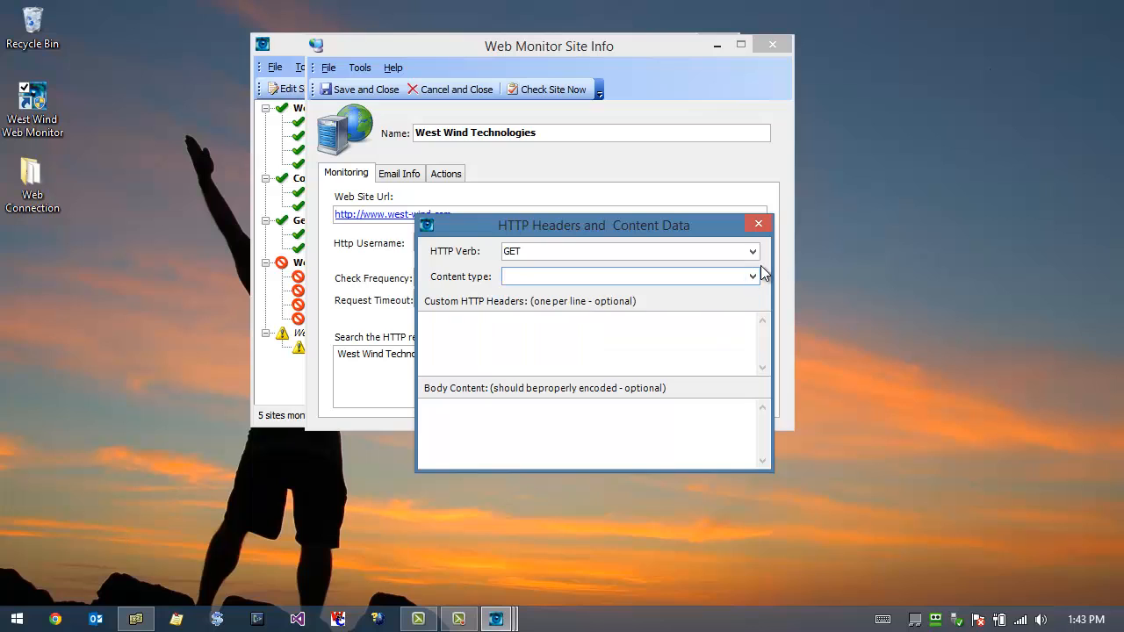
{"action": "left_click", "coordinate": [532, 333]}
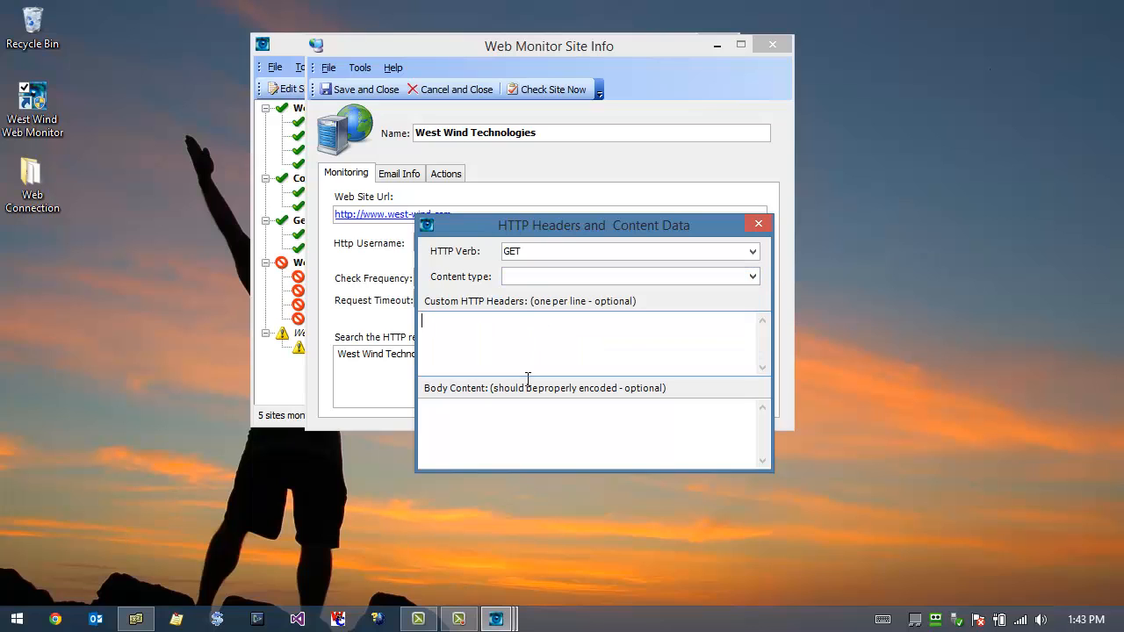
{"action": "left_click", "coordinate": [499, 442]}
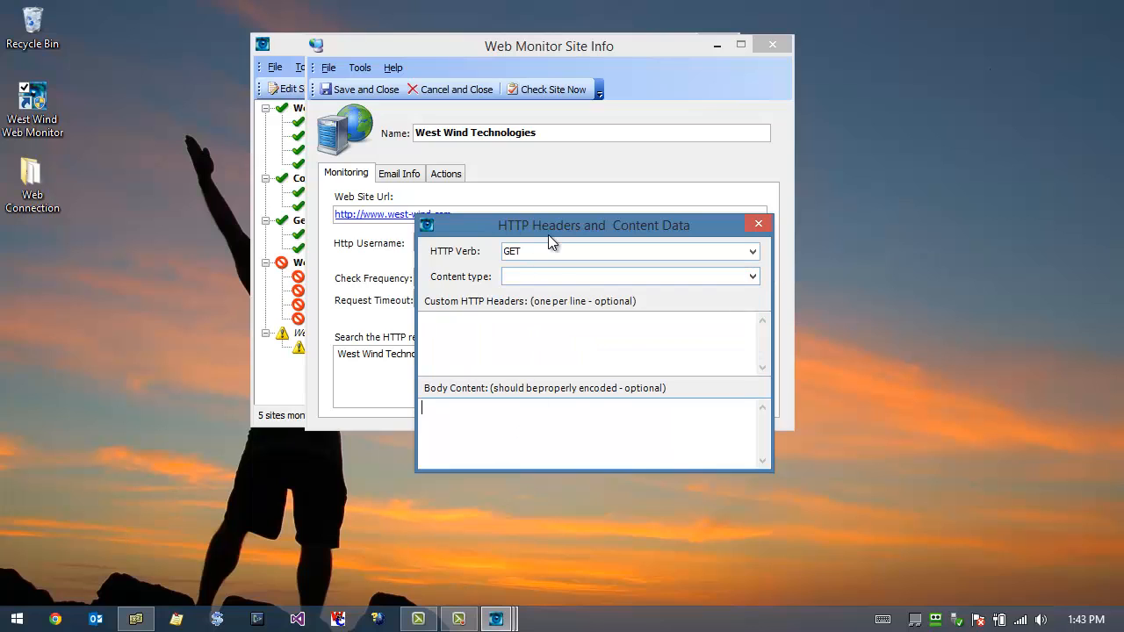
{"action": "left_click_drag", "start_coordinate": [551, 222], "coordinate": [563, 140]}
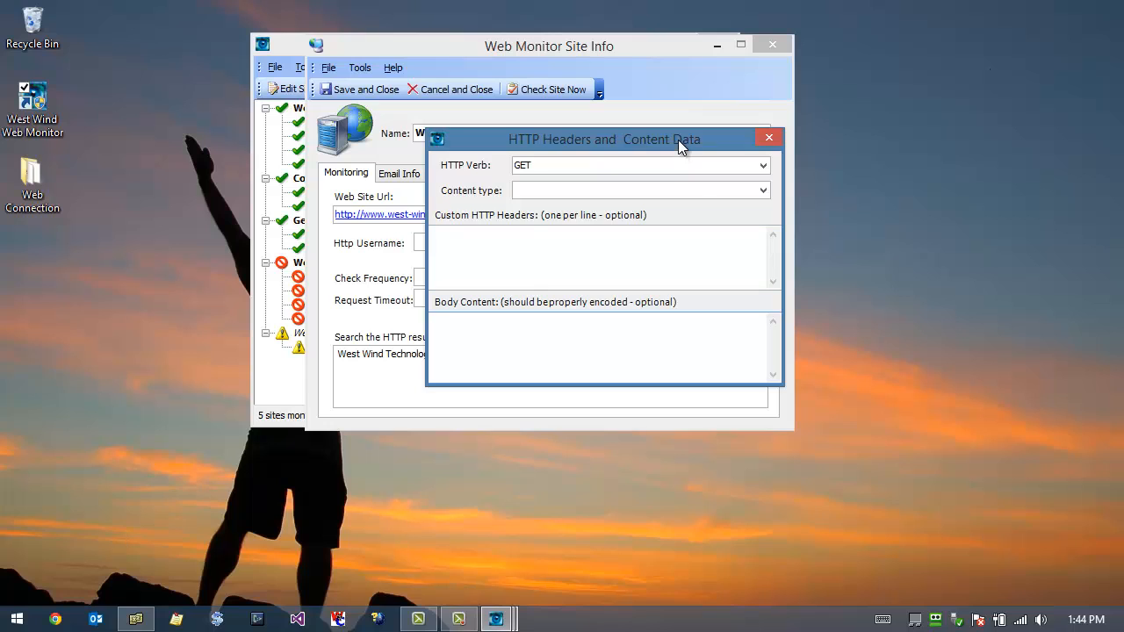
{"action": "left_click_drag", "start_coordinate": [678, 140], "coordinate": [632, 146]}
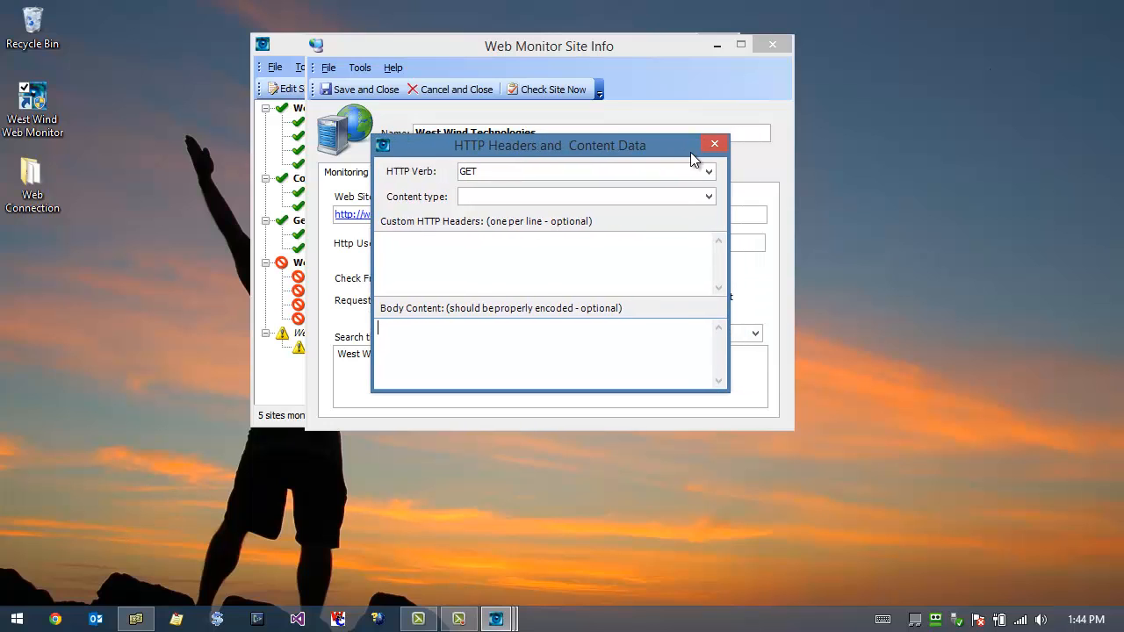
{"action": "left_click", "coordinate": [715, 143]}
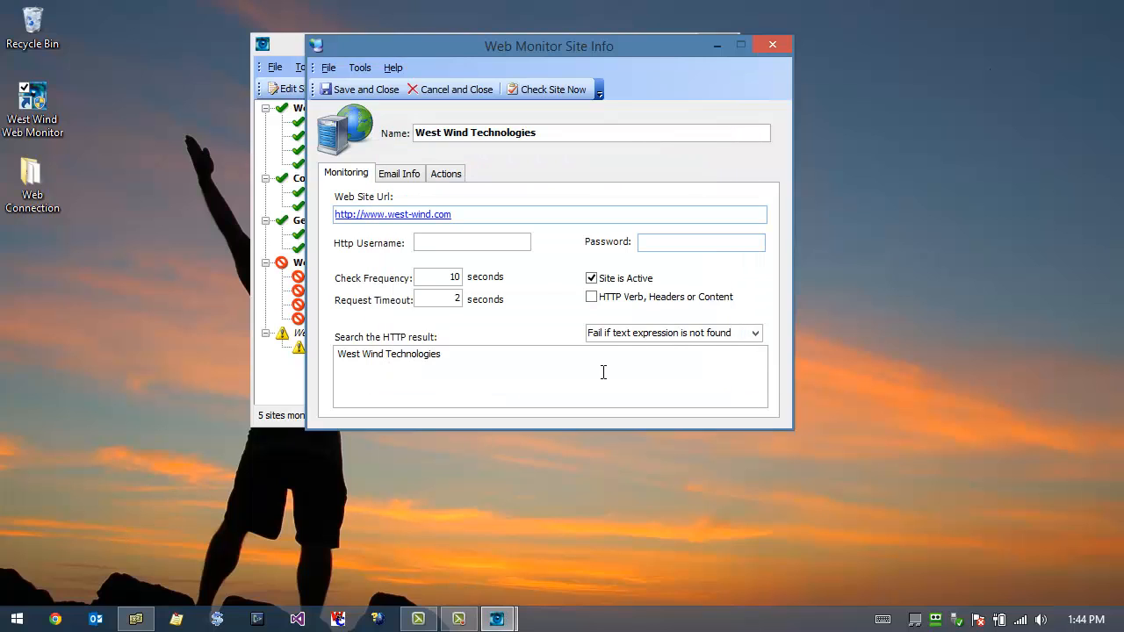
Step: Review the text searched for in the HTTP result, the site's URL and the available text and RegEx failure conditions
{"action": "left_click_drag", "start_coordinate": [460, 361], "coordinate": [338, 353]}
{"action": "left_click", "coordinate": [464, 363]}
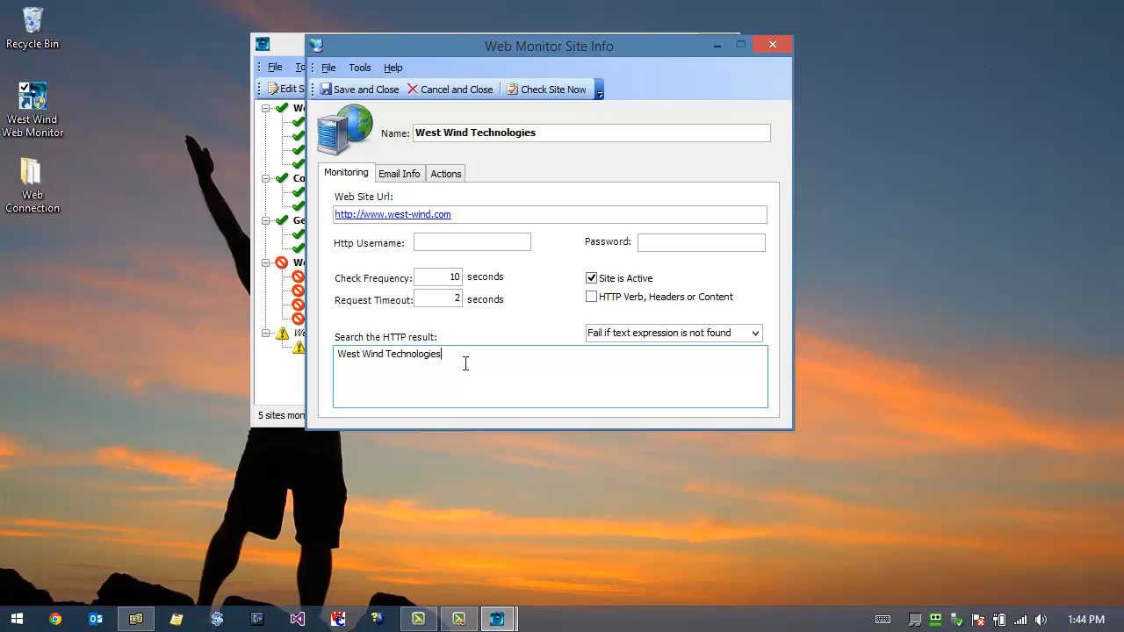
{"action": "left_click_drag", "start_coordinate": [454, 356], "coordinate": [330, 361]}
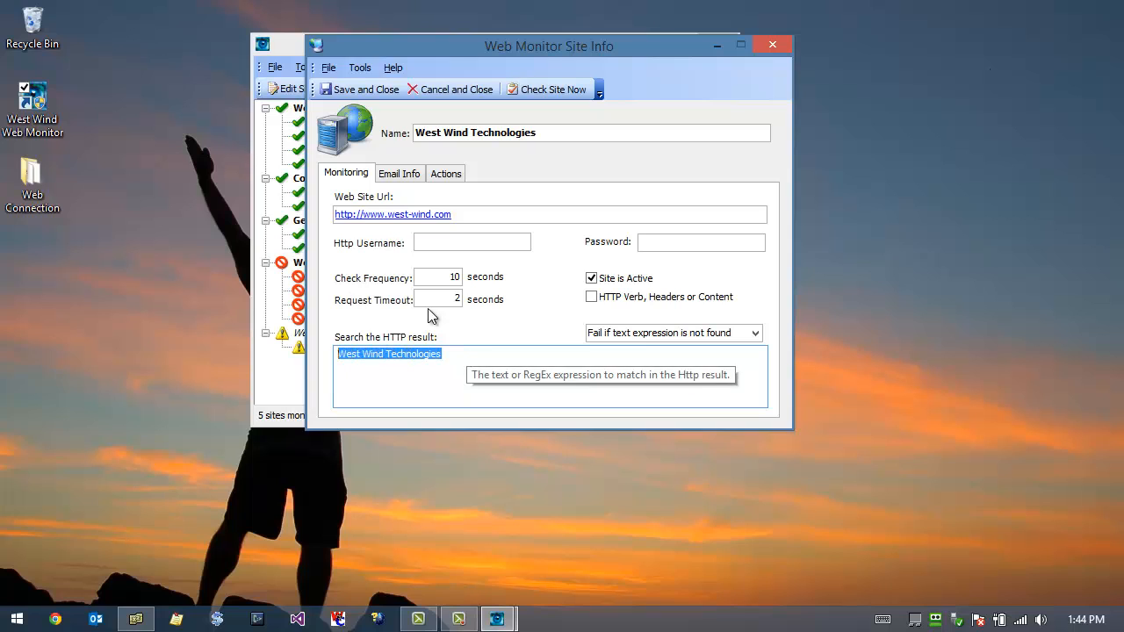
{"action": "left_click", "coordinate": [469, 215]}
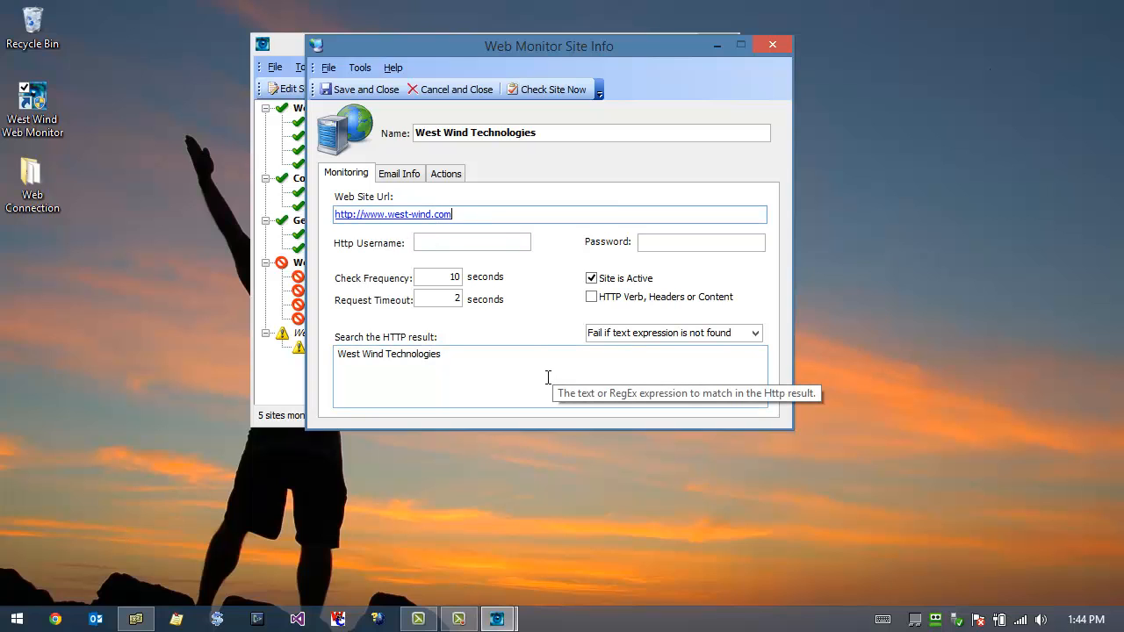
{"action": "left_click", "coordinate": [736, 332]}
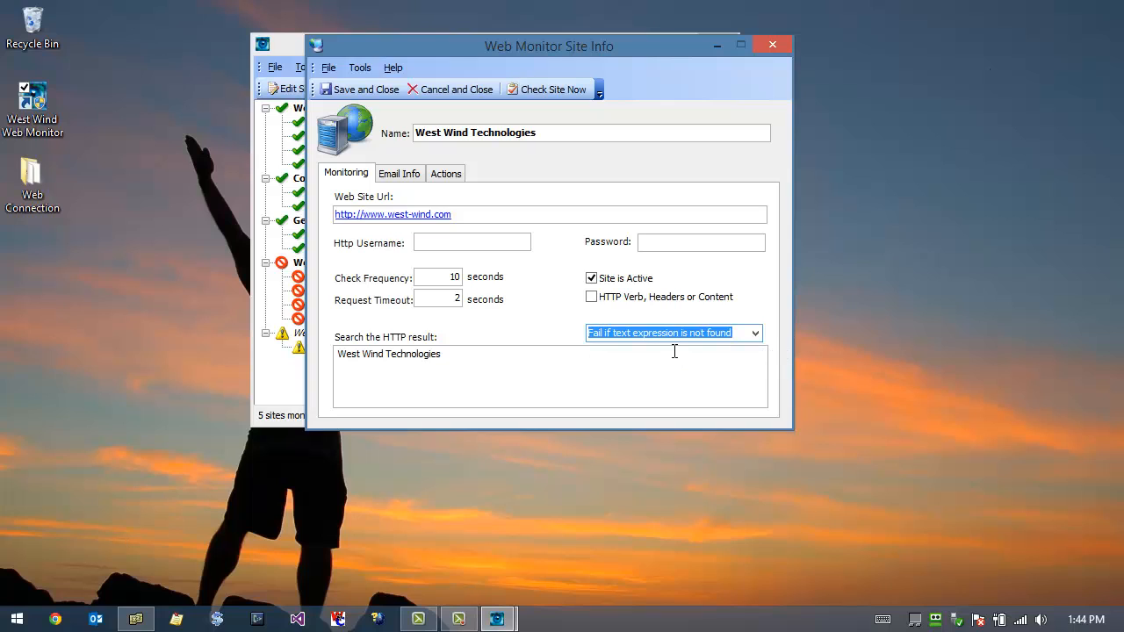
{"action": "left_click", "coordinate": [665, 357]}
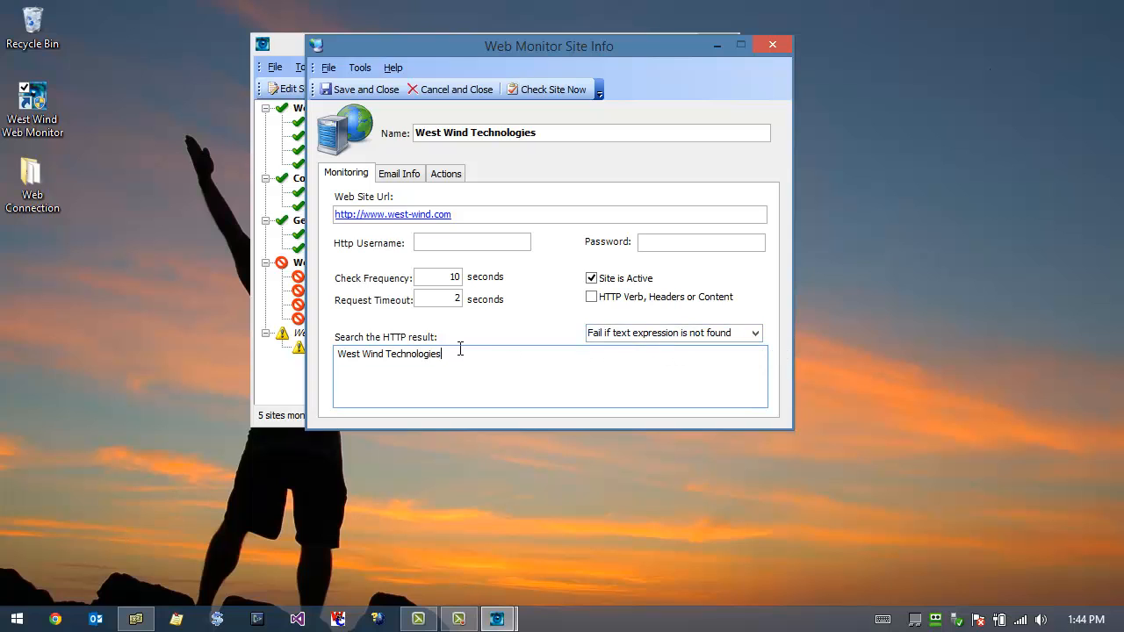
{"action": "left_click_drag", "start_coordinate": [459, 350], "coordinate": [319, 349]}
{"action": "left_click_drag", "start_coordinate": [452, 216], "coordinate": [302, 215]}
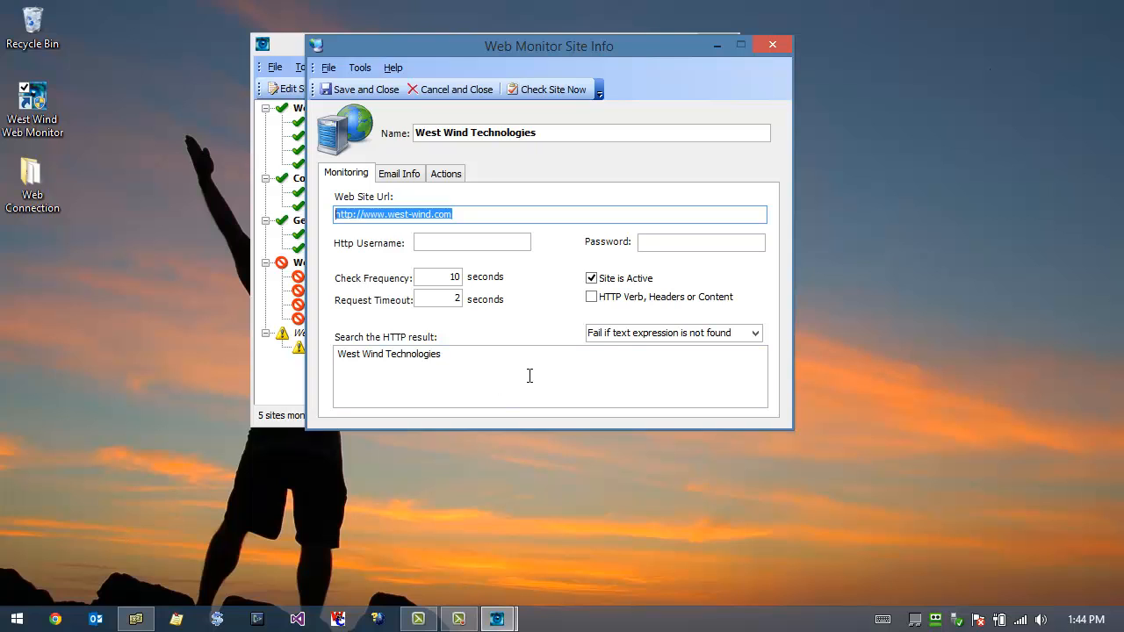
{"action": "left_click", "coordinate": [757, 333]}
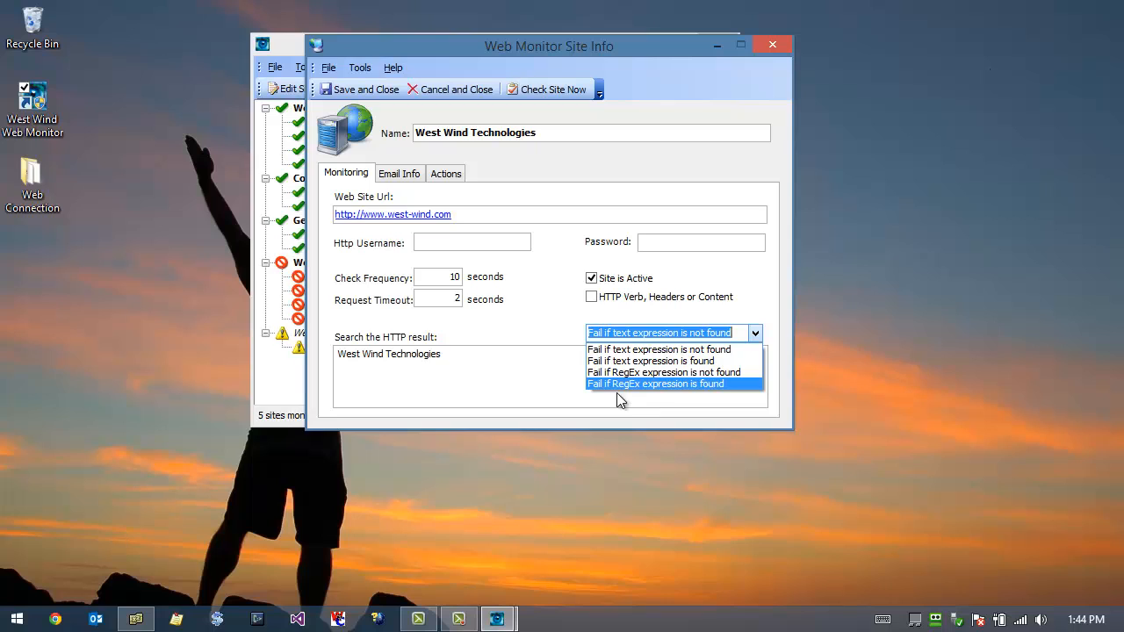
{"action": "left_click", "coordinate": [548, 351]}
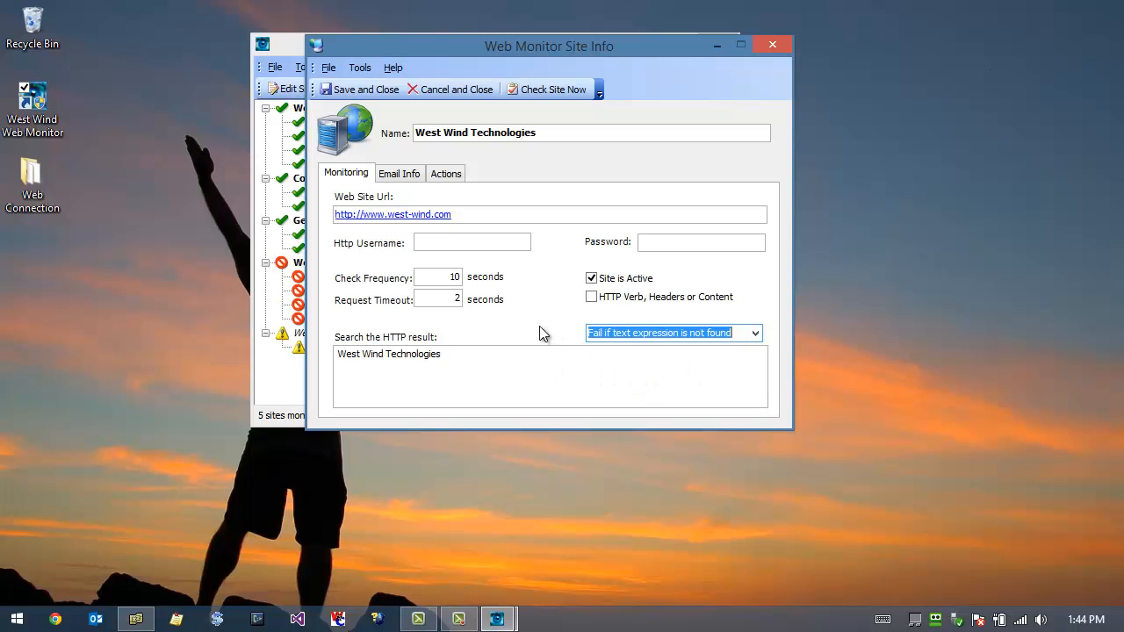
{"action": "left_click", "coordinate": [513, 369]}
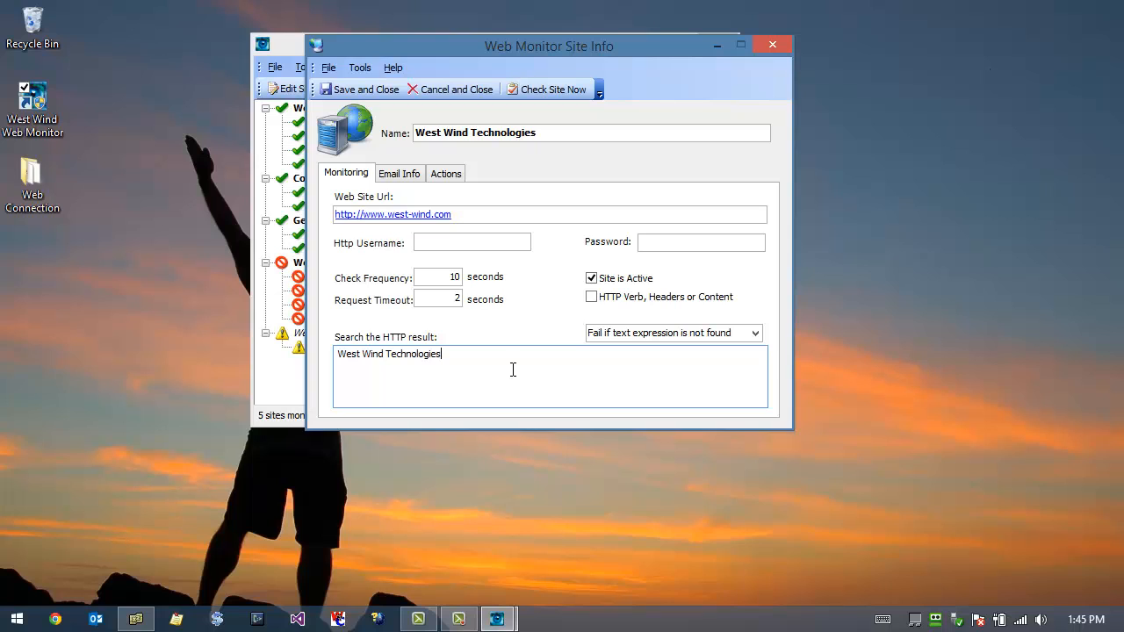
Step: Examine the site's list of notification recipients, including the email address and the text-message address
{"action": "left_click", "coordinate": [407, 180]}
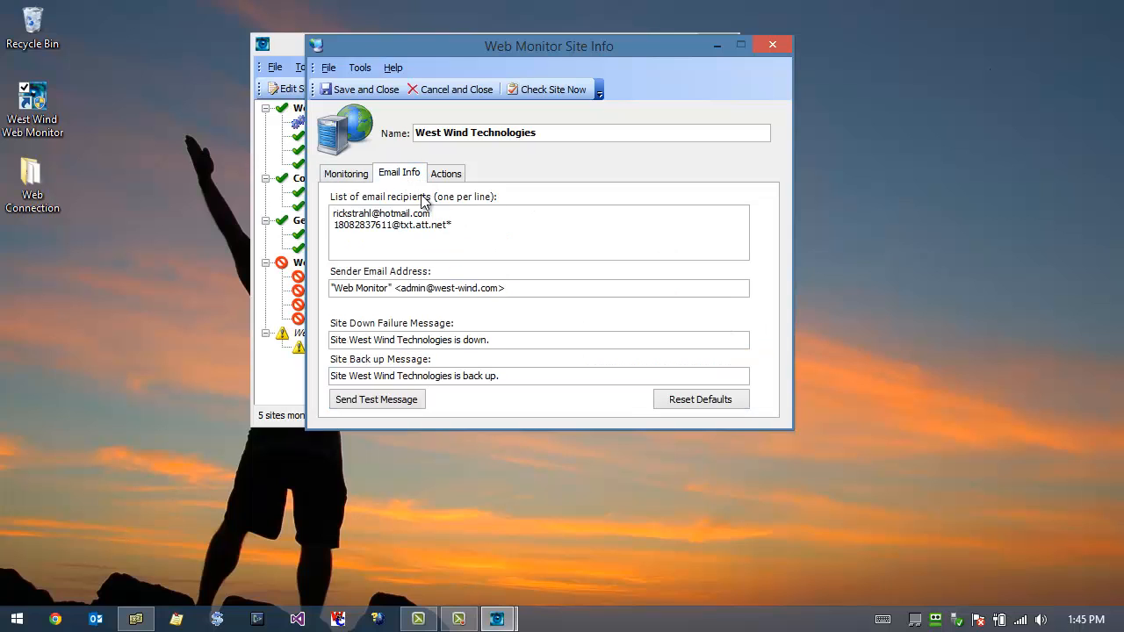
{"action": "left_click", "coordinate": [470, 223]}
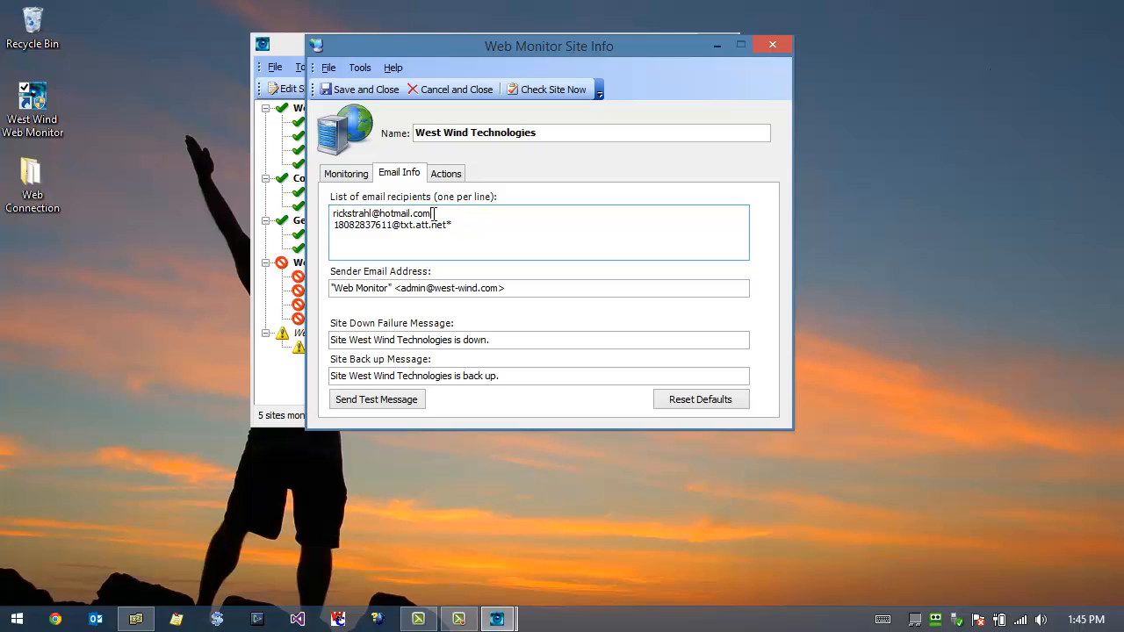
{"action": "left_click_drag", "start_coordinate": [433, 213], "coordinate": [330, 213]}
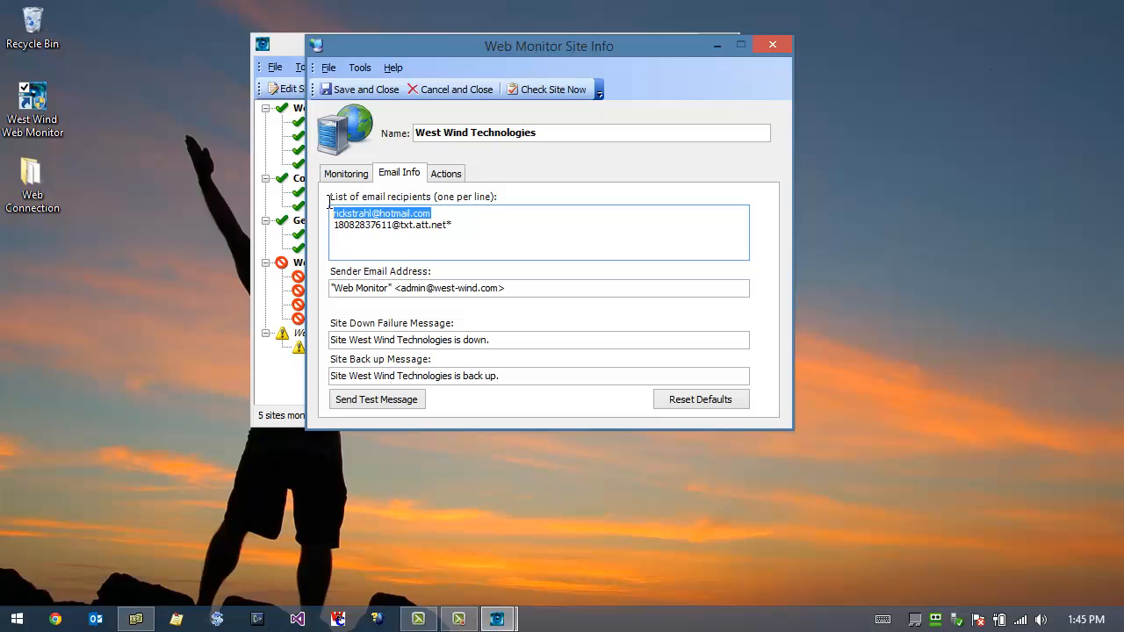
{"action": "left_click", "coordinate": [446, 213]}
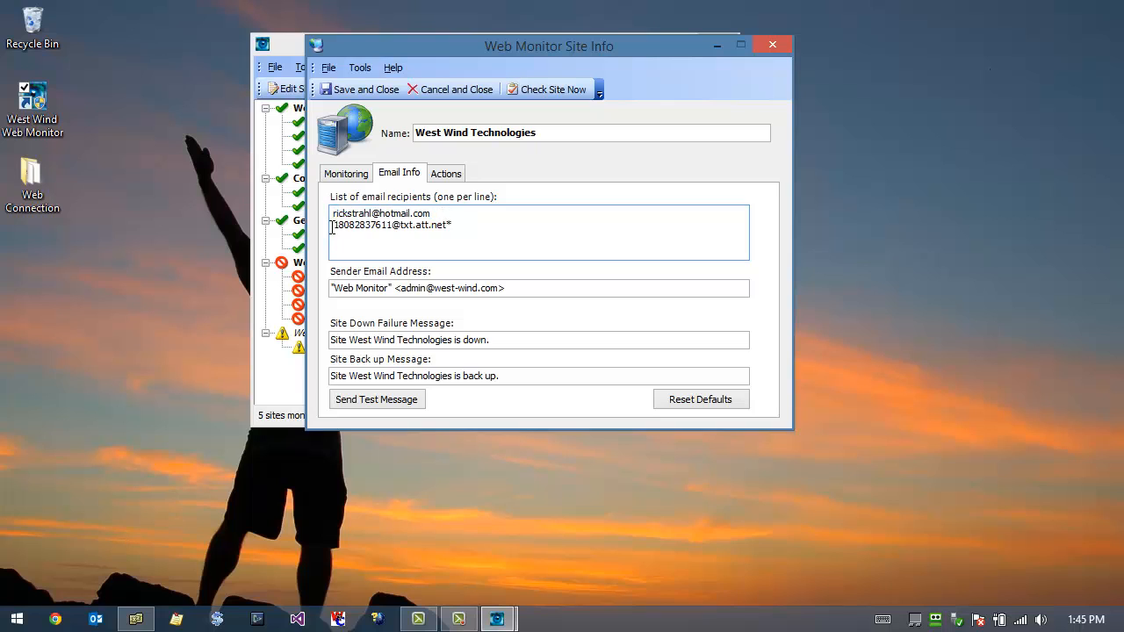
{"action": "left_click_drag", "start_coordinate": [454, 225], "coordinate": [333, 227]}
{"action": "left_click", "coordinate": [440, 238]}
{"action": "left_click_drag", "start_coordinate": [334, 226], "coordinate": [392, 228]}
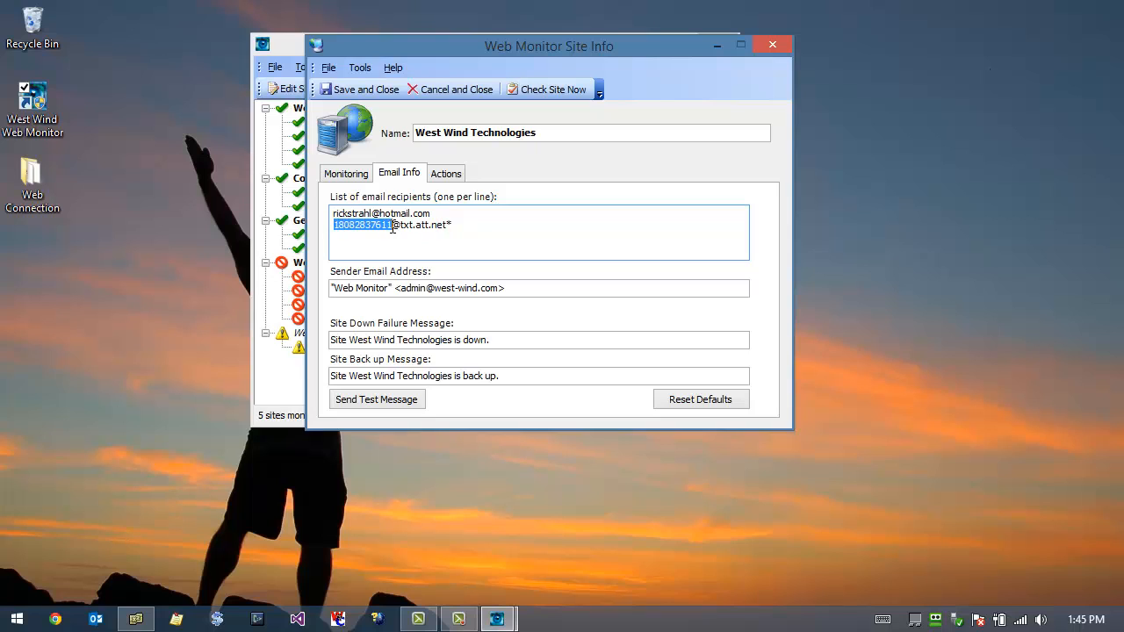
{"action": "left_click", "coordinate": [459, 225]}
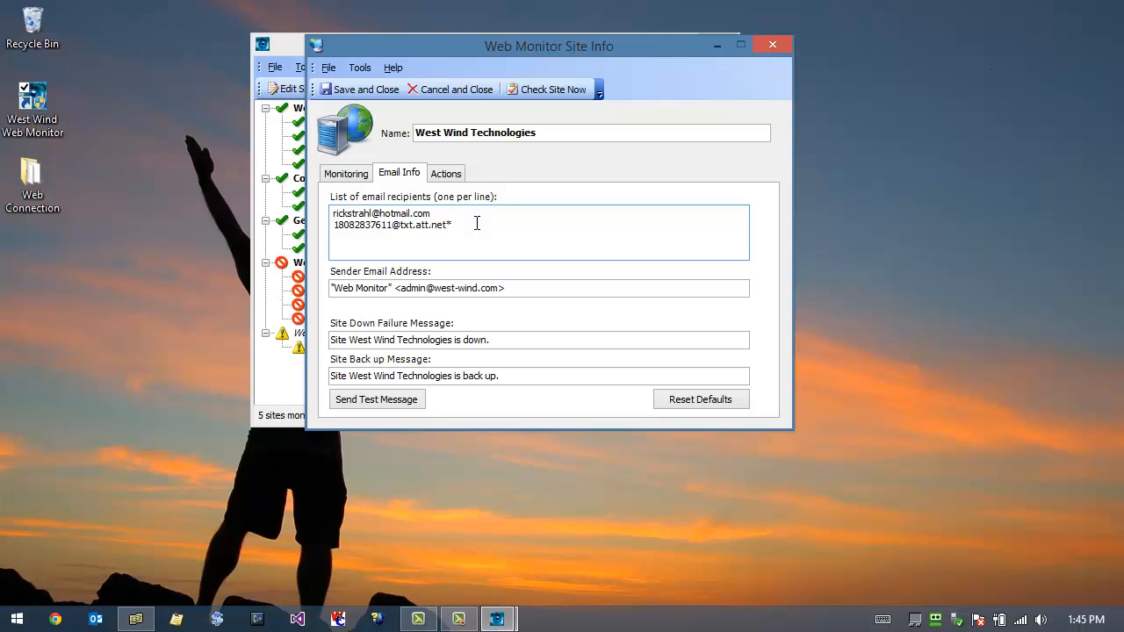
{"action": "key", "text": "shift+Home"}
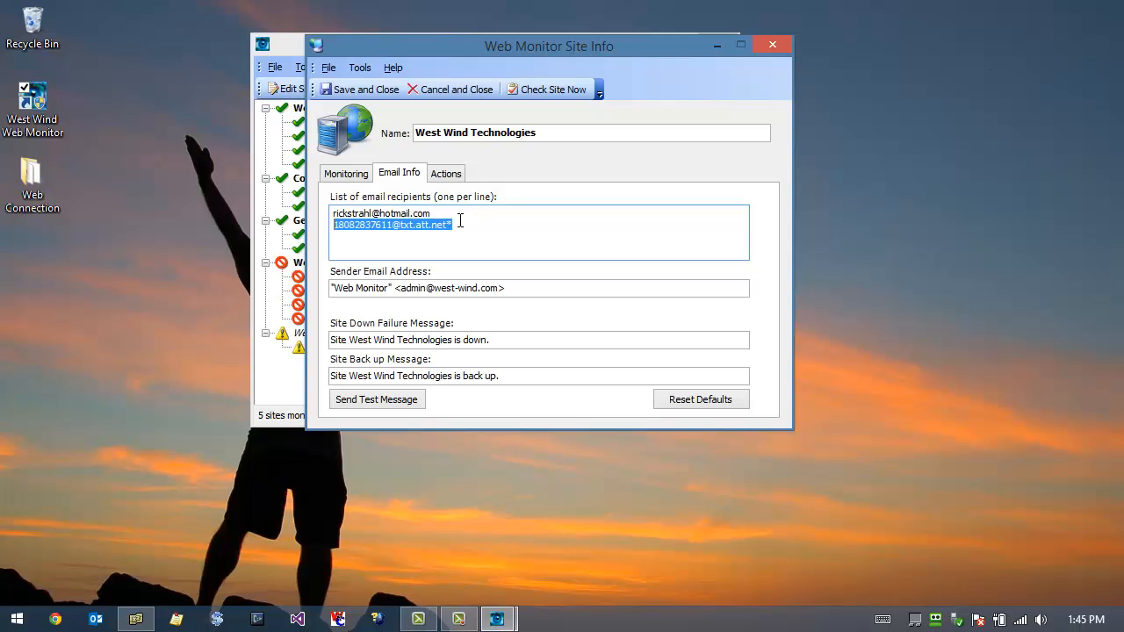
{"action": "left_click", "coordinate": [460, 225]}
{"action": "key", "text": "shift+Home"}
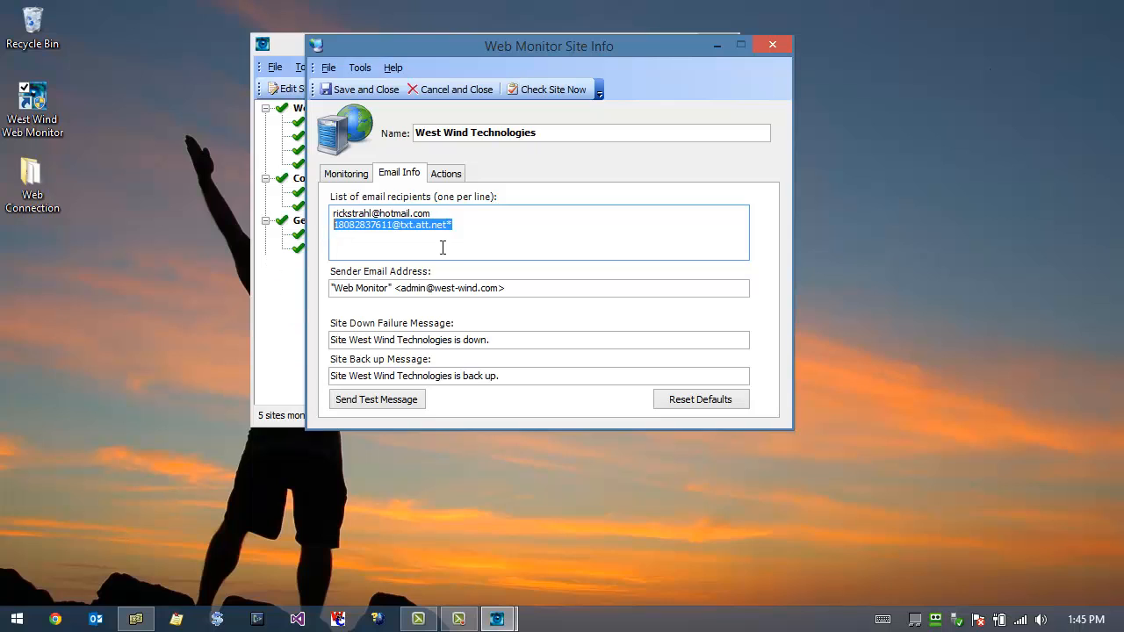
{"action": "left_click", "coordinate": [460, 253]}
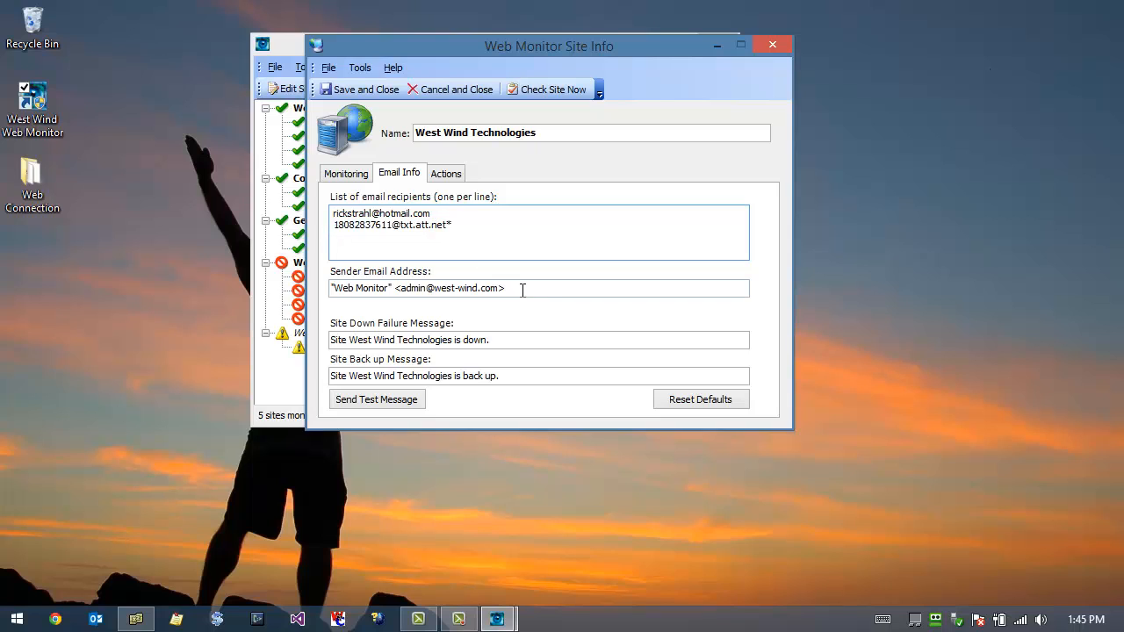
Step: Review the notification sender address, the site down failure message and the site back up message
{"action": "left_click_drag", "start_coordinate": [522, 290], "coordinate": [330, 289]}
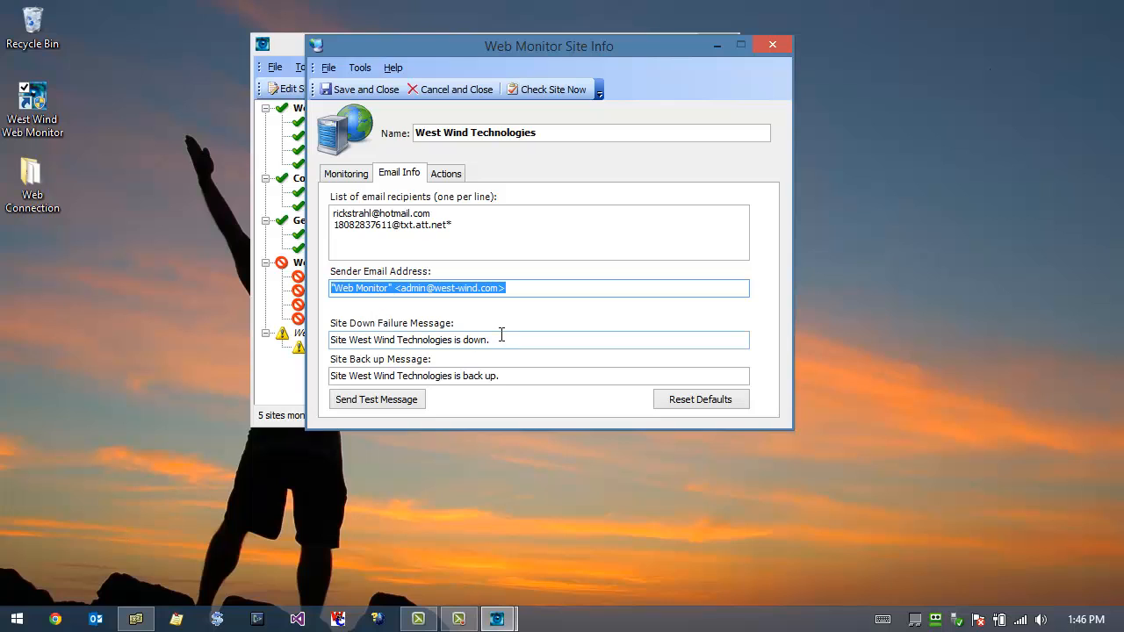
{"action": "left_click_drag", "start_coordinate": [505, 339], "coordinate": [318, 334]}
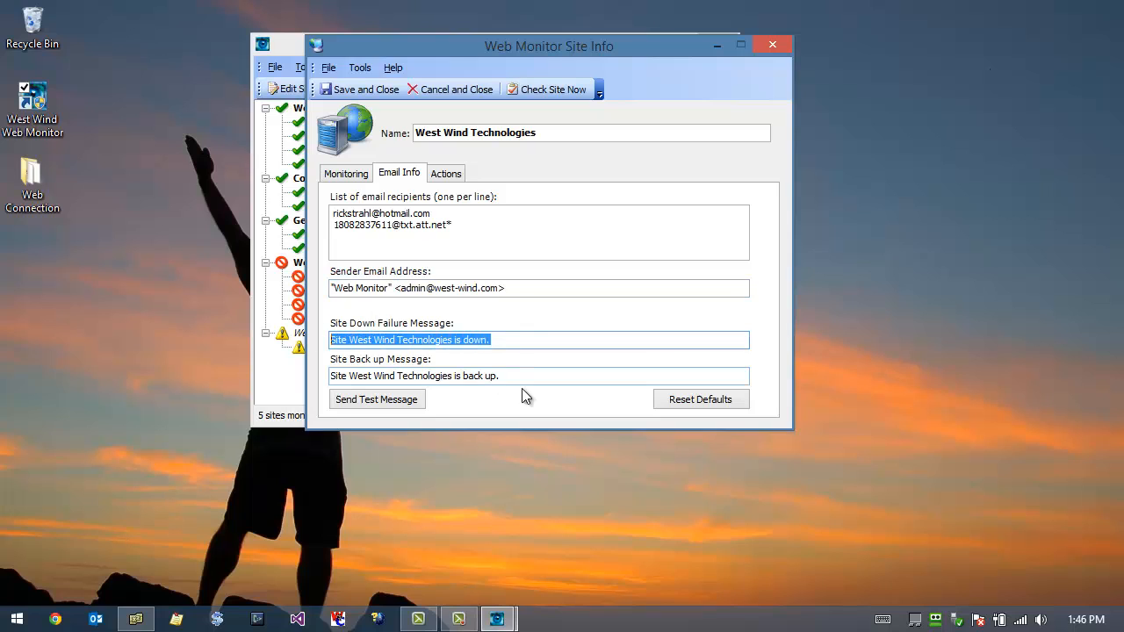
{"action": "left_click_drag", "start_coordinate": [516, 376], "coordinate": [305, 374]}
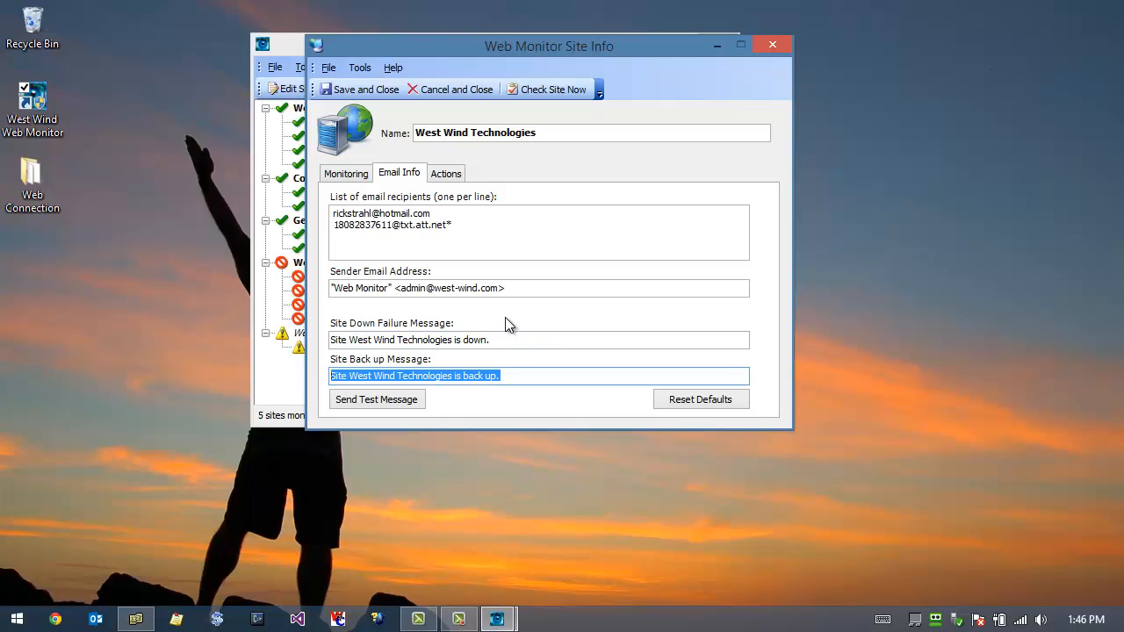
Step: Return to the site's monitoring settings and move the dialog aside to uncover the monitored site list
{"action": "left_click", "coordinate": [342, 176]}
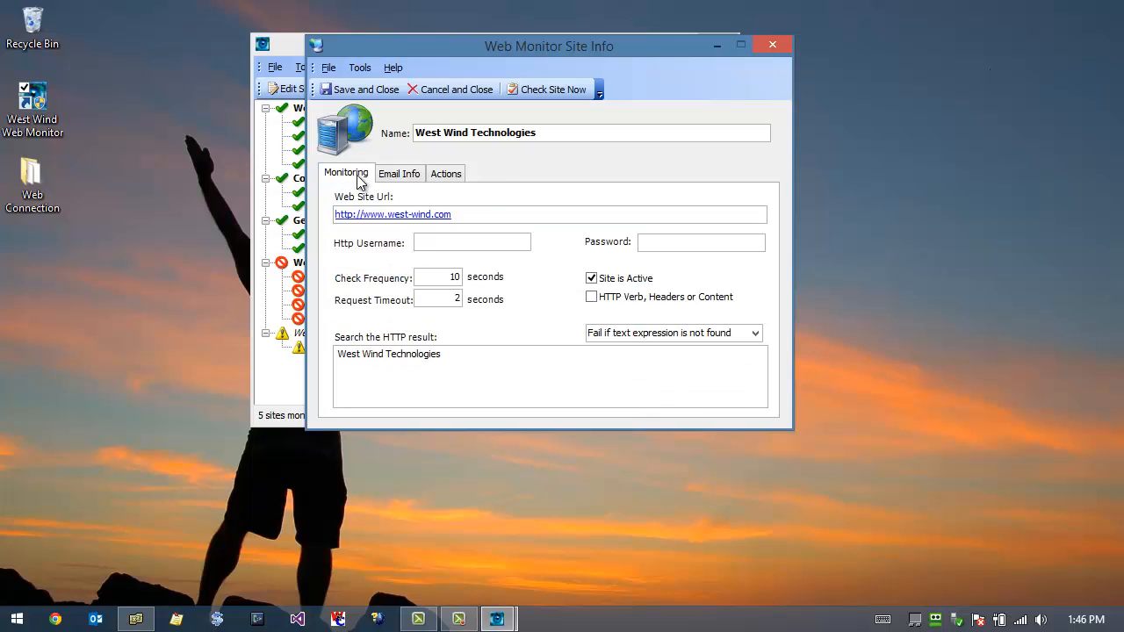
{"action": "left_click_drag", "start_coordinate": [400, 51], "coordinate": [557, 37]}
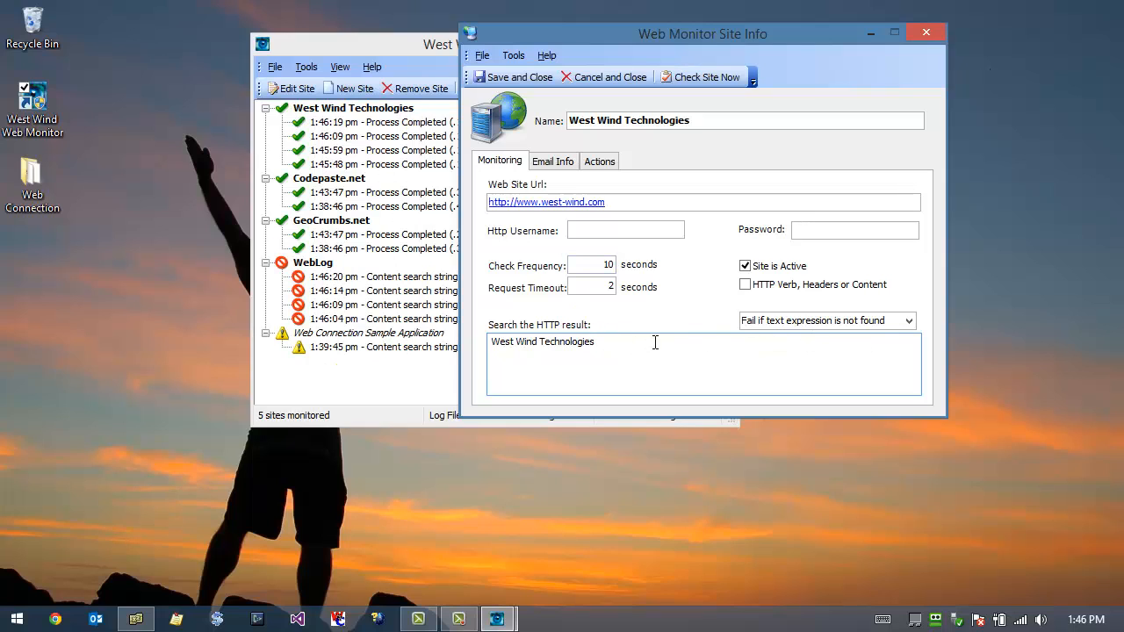
Step: Append "asdasldkasd" to the text searched for in the HTTP result and check the site immediately
{"action": "type", "text": "asdasldkasd"}
{"action": "key", "text": "shift+Tab"}
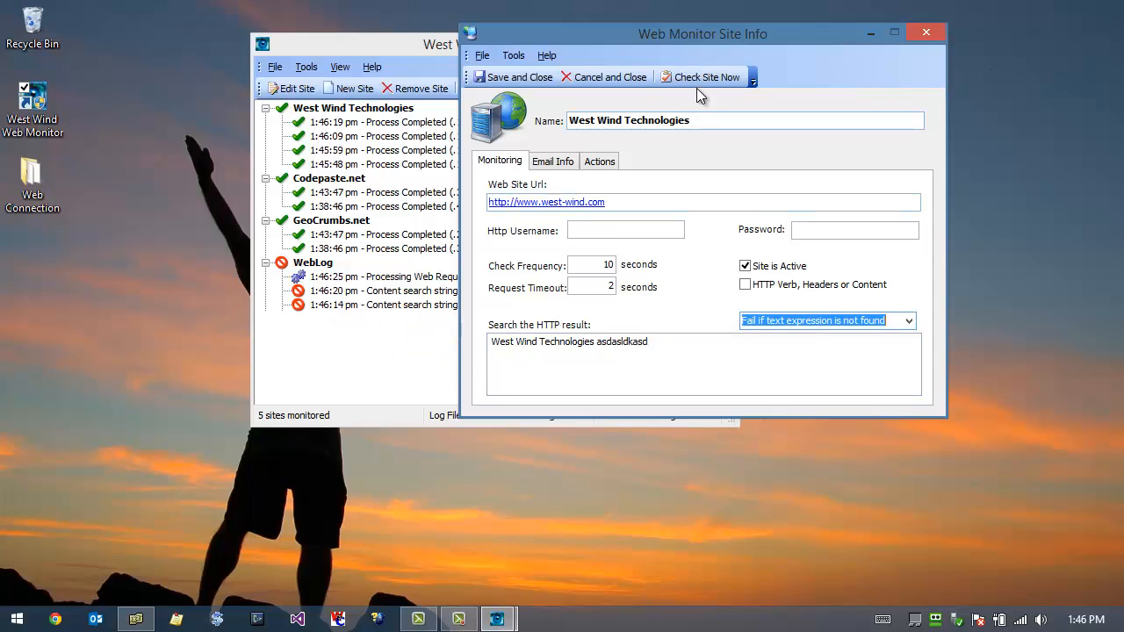
{"action": "left_click", "coordinate": [700, 77]}
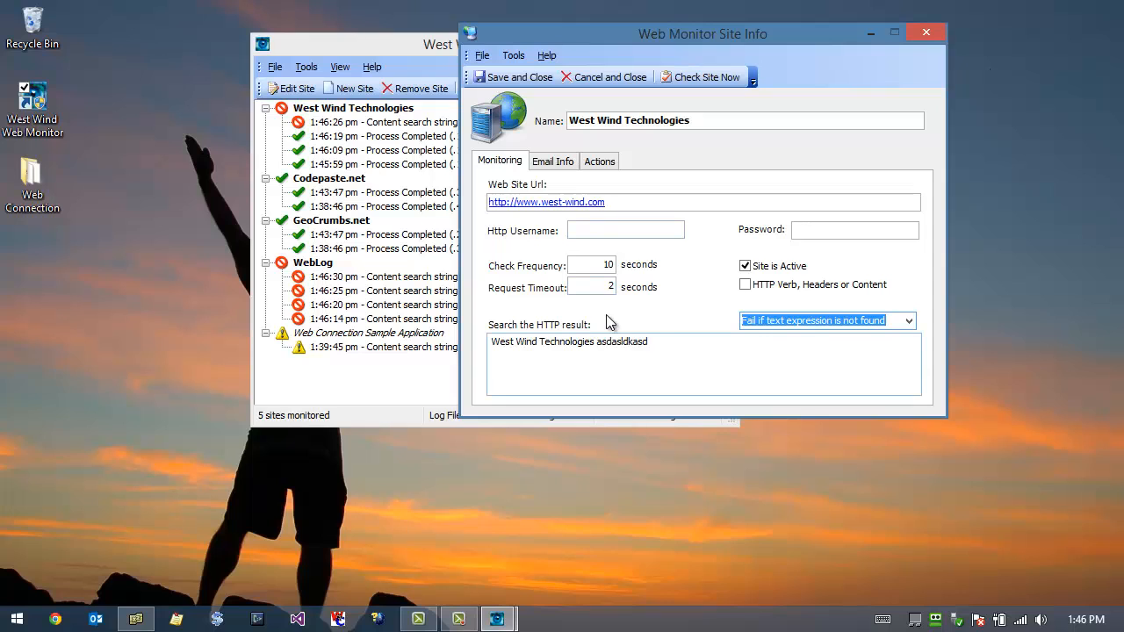
Step: Switch to Chrome and open the Hotmail sign-in page
{"action": "left_click", "coordinate": [55, 619]}
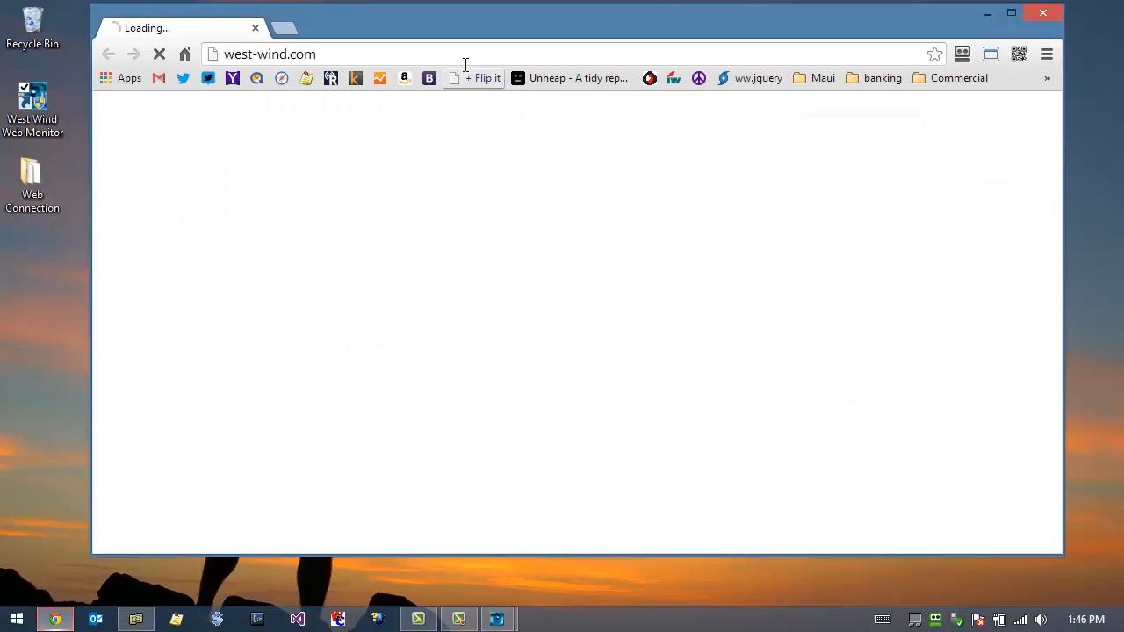
{"action": "left_click", "coordinate": [465, 54]}
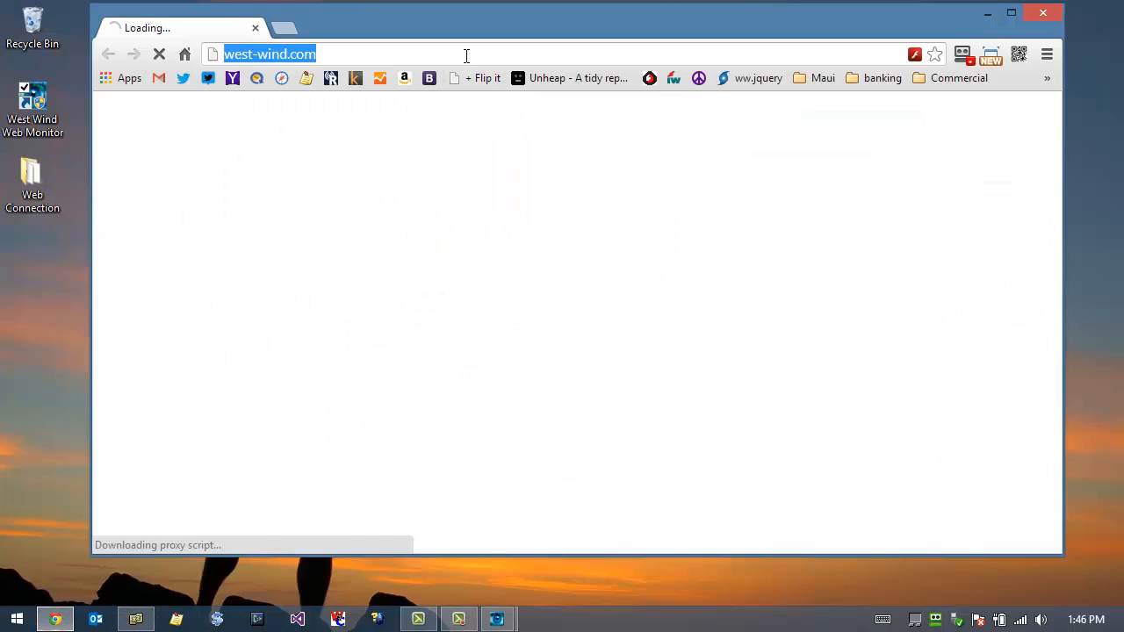
{"action": "type", "text": "hotmail"}
{"action": "key", "text": "Return"}
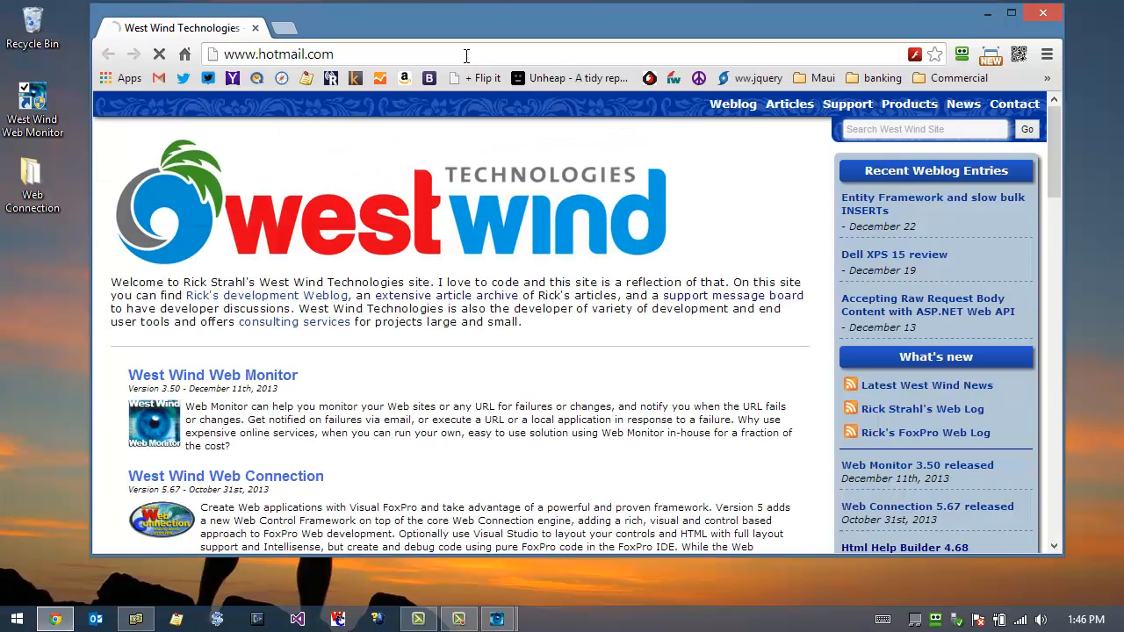
Step: Fill in the Microsoft account email and password from the saved passcard and sign in
{"action": "left_click", "coordinate": [962, 53]}
{"action": "left_click", "coordinate": [735, 99]}
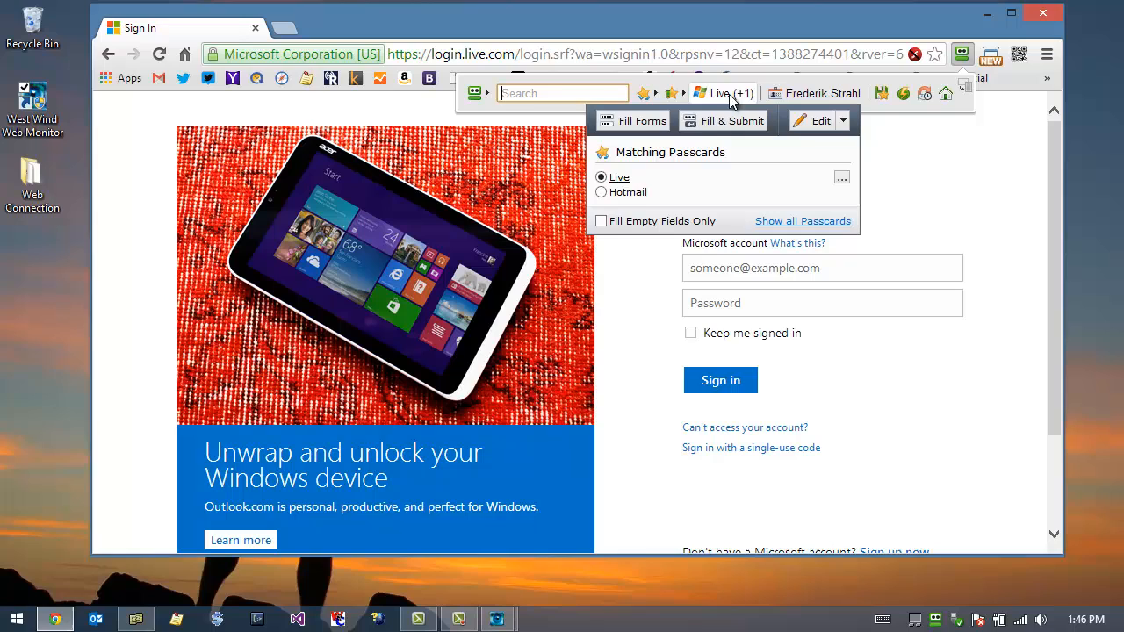
{"action": "left_click", "coordinate": [632, 189]}
{"action": "left_click", "coordinate": [637, 121]}
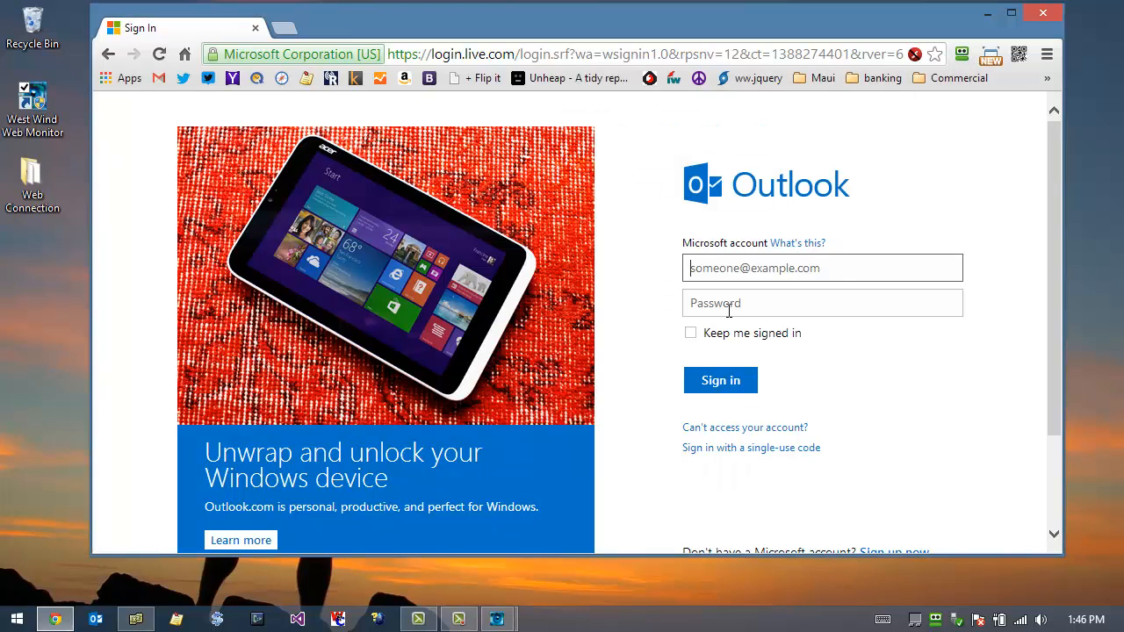
{"action": "left_click", "coordinate": [718, 380]}
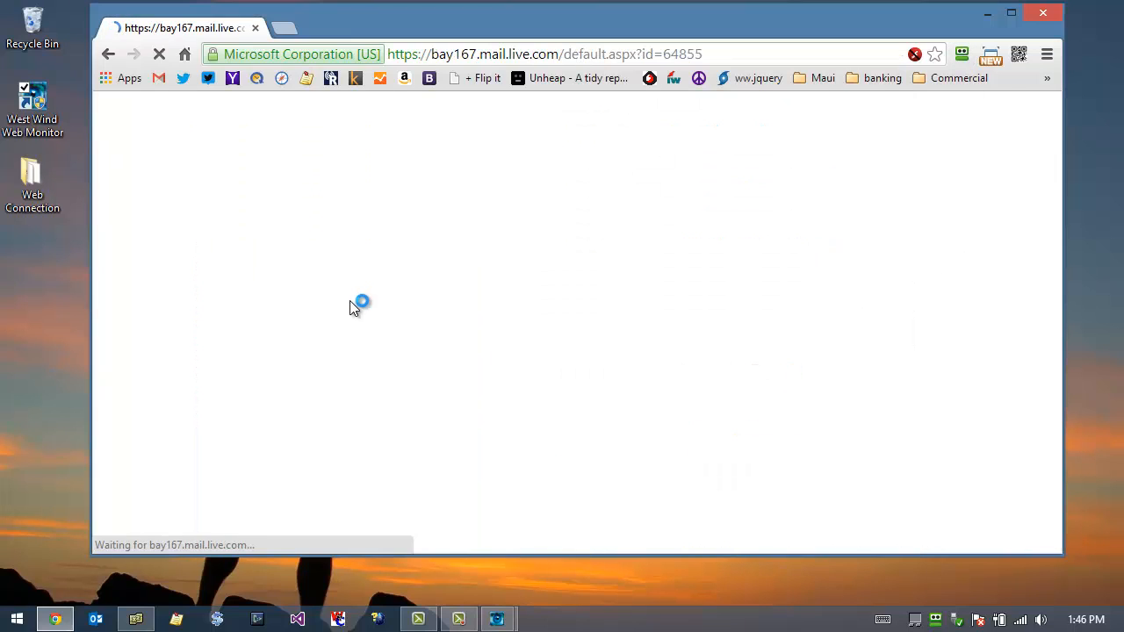
Step: Open the newest site-down notification email and read its message, site URL, time and failure reason
{"action": "left_click", "coordinate": [332, 203]}
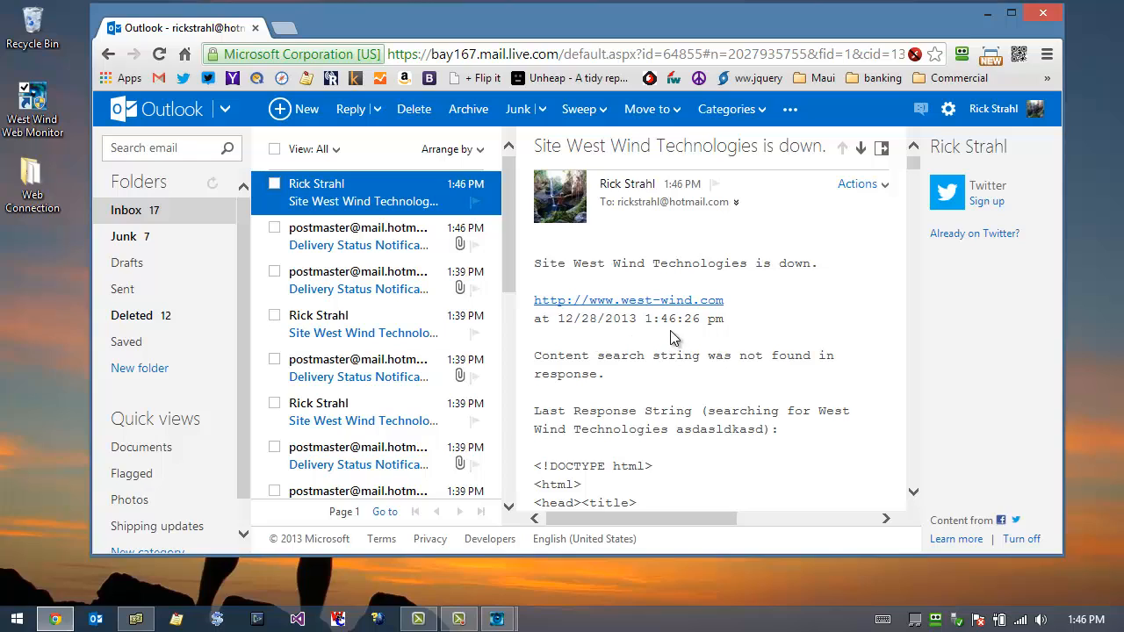
{"action": "left_click_drag", "start_coordinate": [535, 262], "coordinate": [864, 275]}
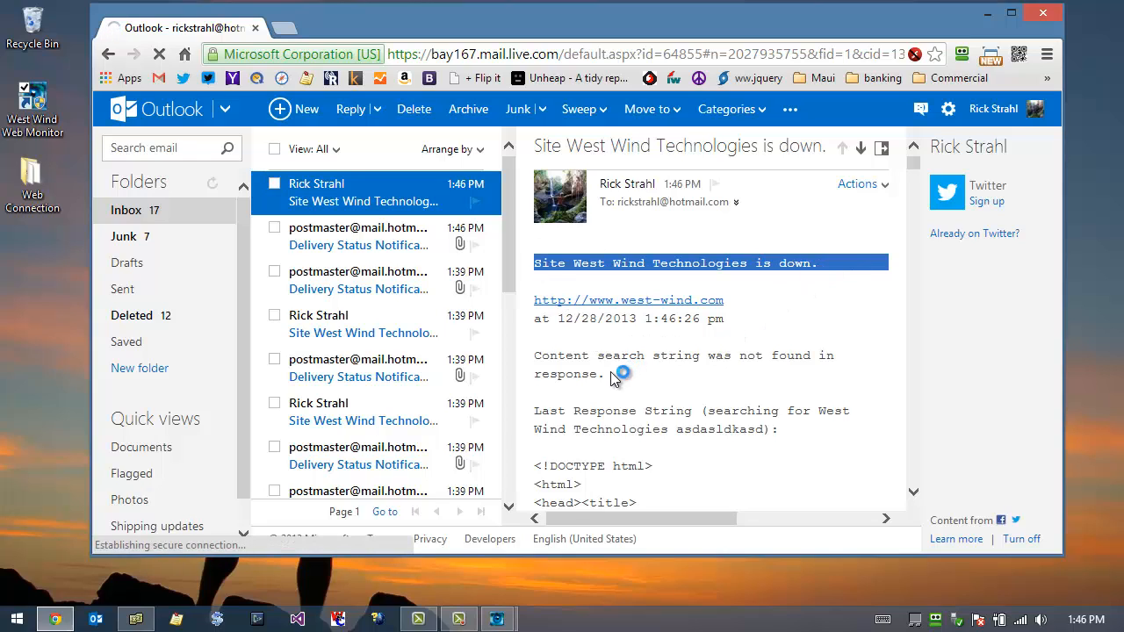
{"action": "left_click_drag", "start_coordinate": [534, 300], "coordinate": [624, 371]}
{"action": "scroll", "coordinate": [654, 387], "scroll_direction": "down", "scroll_amount": 3}
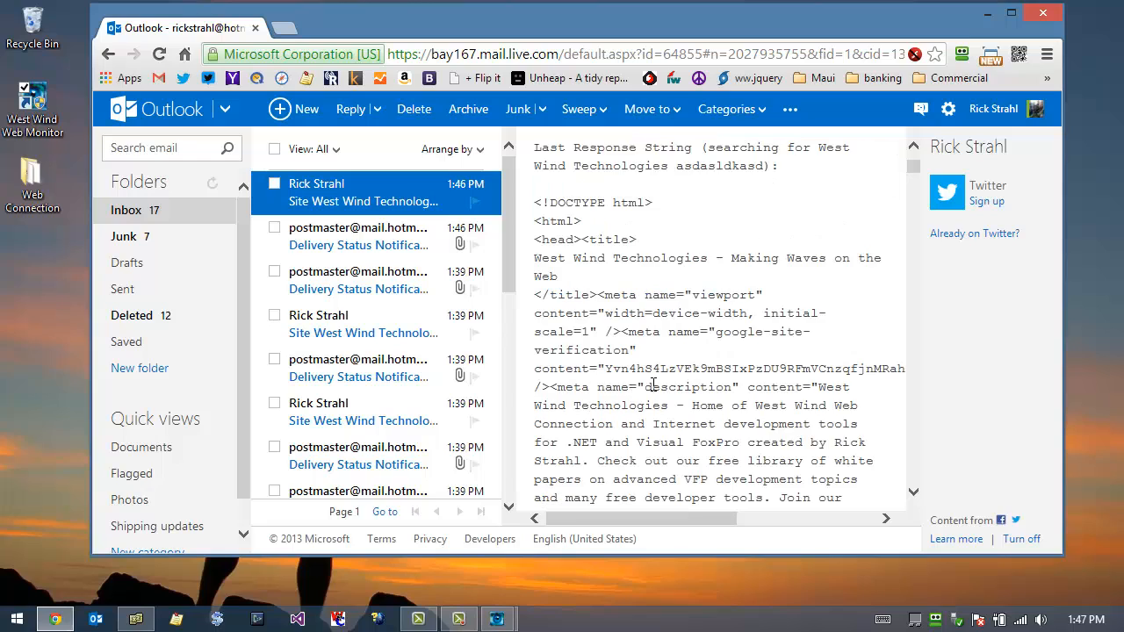
Step: Examine the last response HTML included in the site-down email
{"action": "left_click_drag", "start_coordinate": [535, 202], "coordinate": [870, 541]}
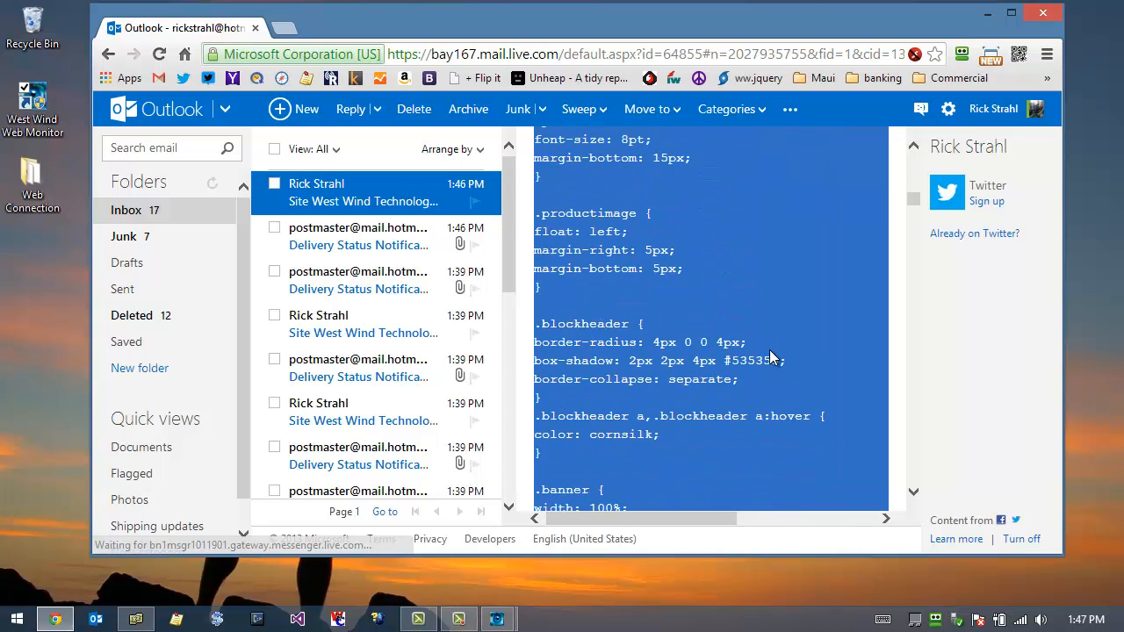
{"action": "left_click", "coordinate": [767, 351]}
{"action": "scroll", "coordinate": [766, 351], "scroll_direction": "up", "scroll_amount": 15}
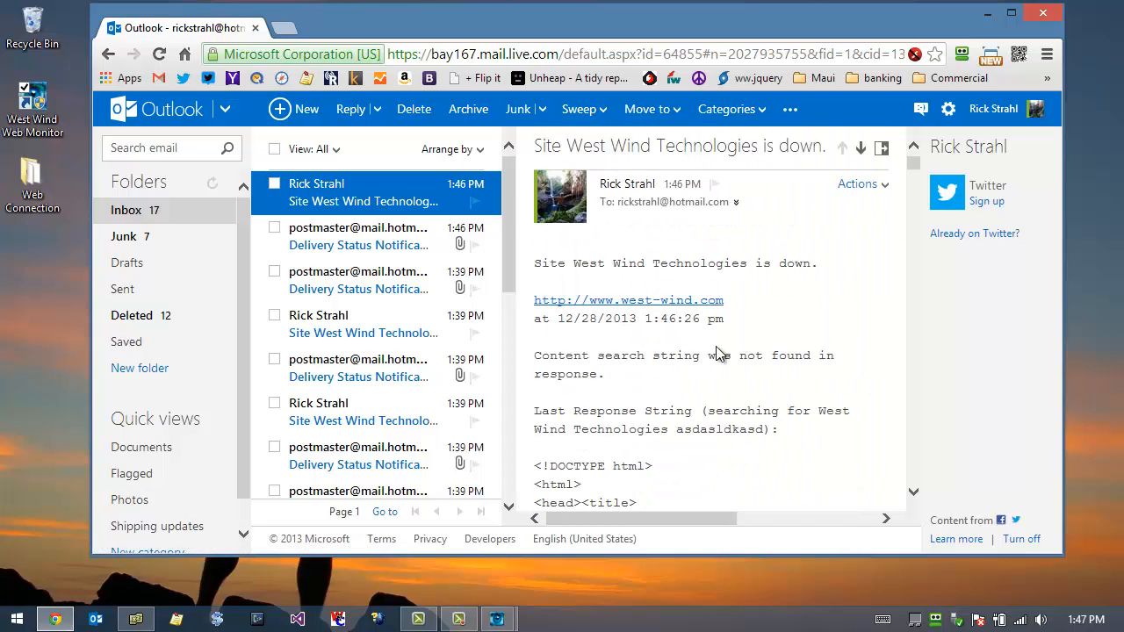
{"action": "scroll", "coordinate": [660, 390], "scroll_direction": "down", "scroll_amount": 3}
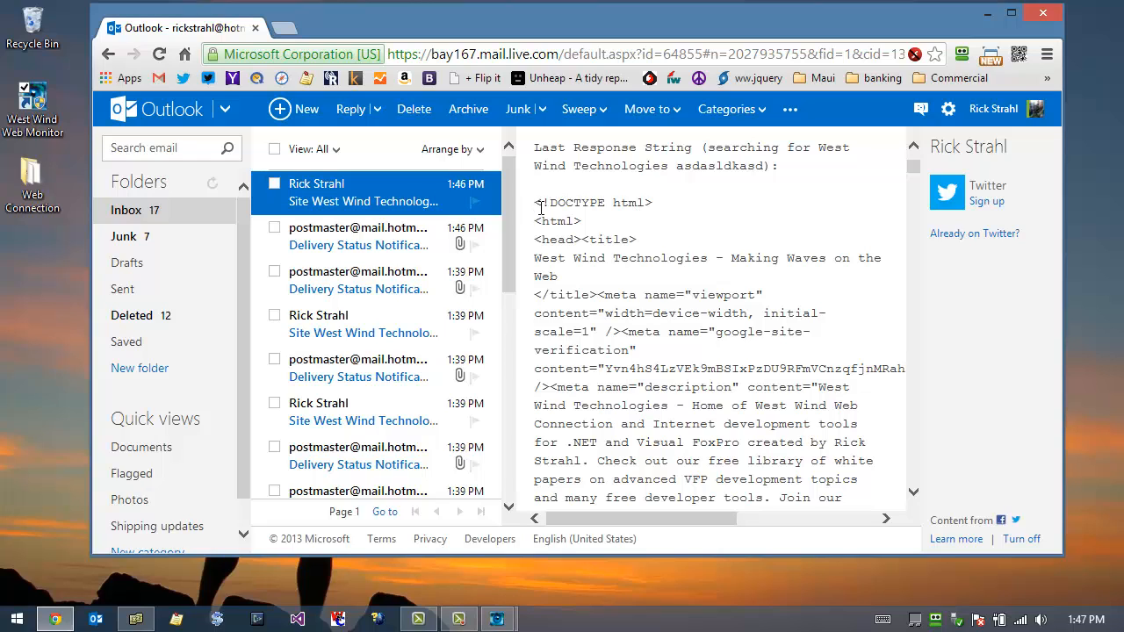
{"action": "left_click_drag", "start_coordinate": [540, 208], "coordinate": [636, 364]}
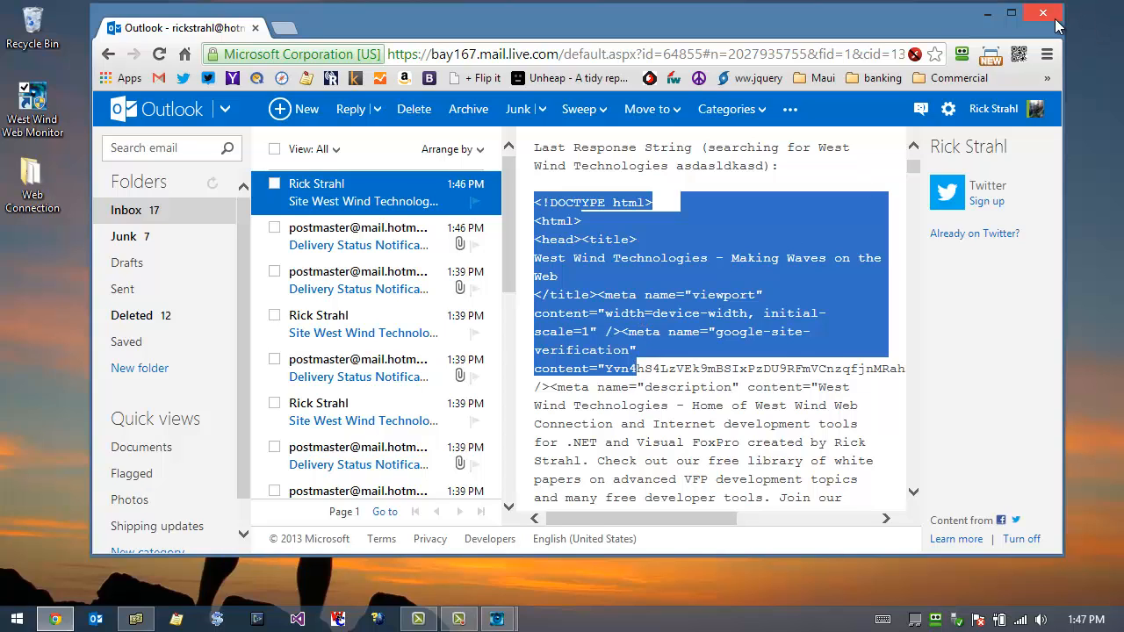
Step: View the latest delivery status notification, recheck the failure time in the site-down email, and close the browser
{"action": "left_click", "coordinate": [340, 247]}
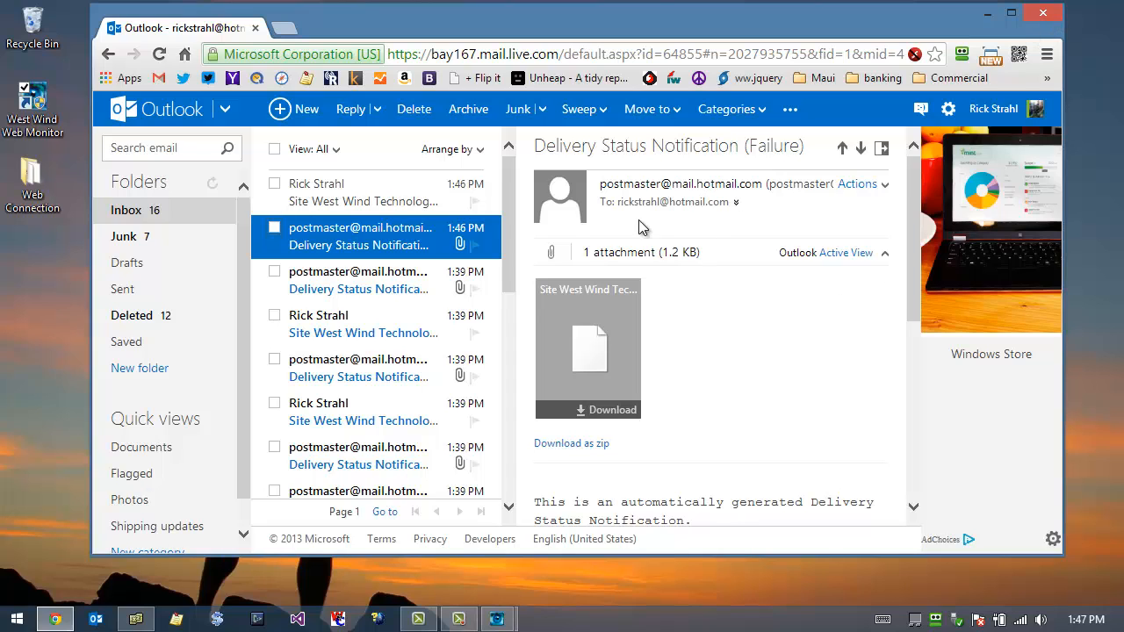
{"action": "left_click", "coordinate": [389, 195]}
{"action": "double_click", "coordinate": [736, 301]}
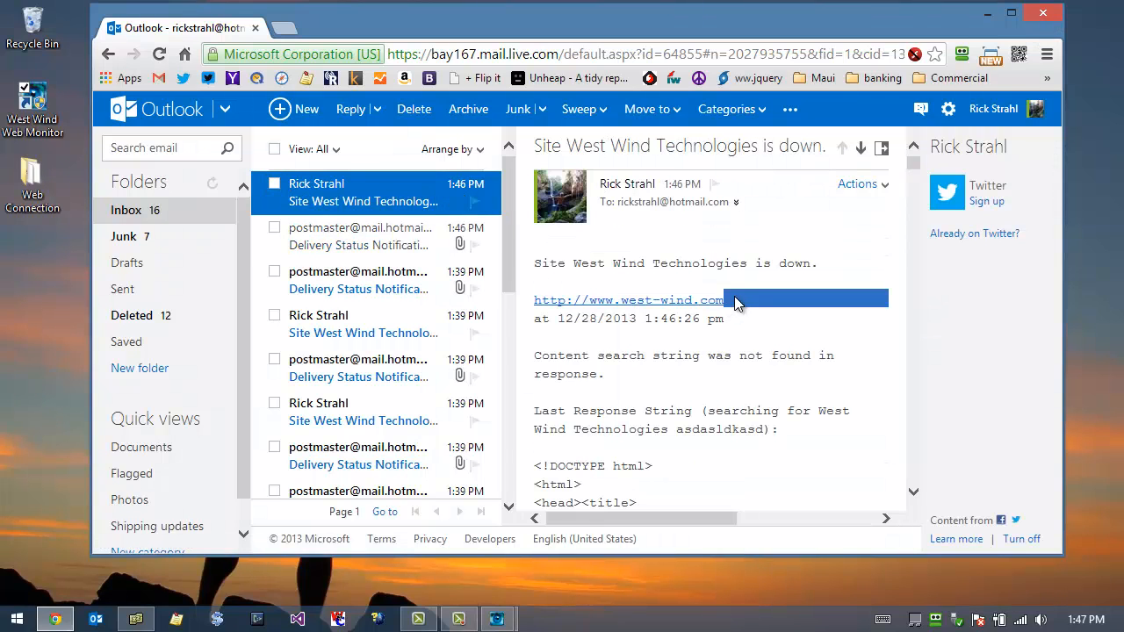
{"action": "left_click_drag", "start_coordinate": [734, 323], "coordinate": [533, 322]}
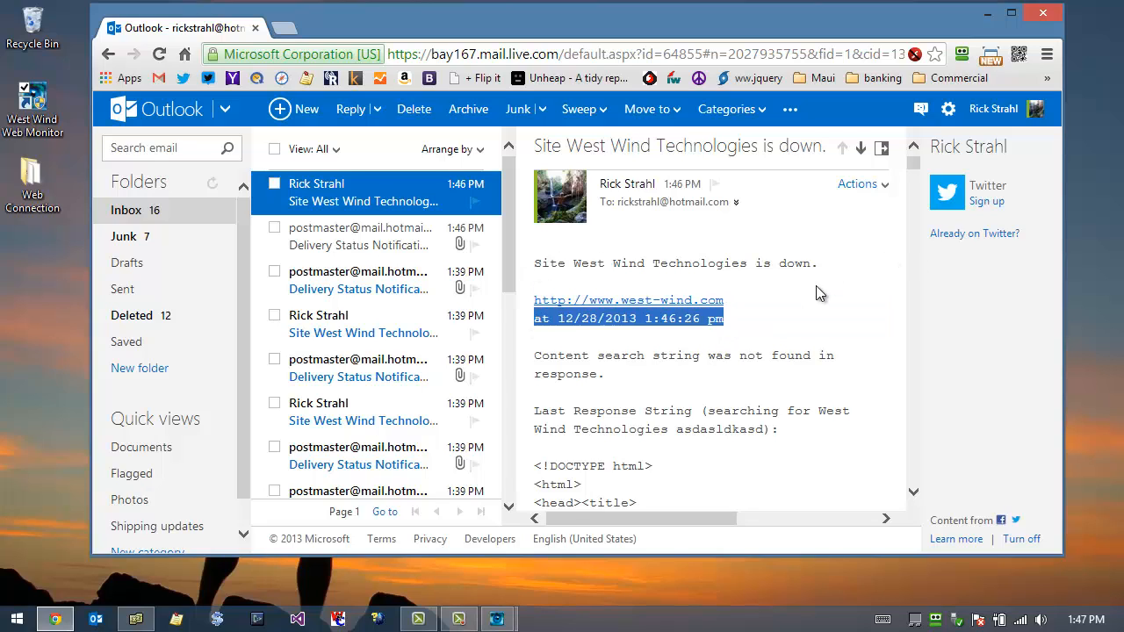
{"action": "left_click", "coordinate": [1042, 15]}
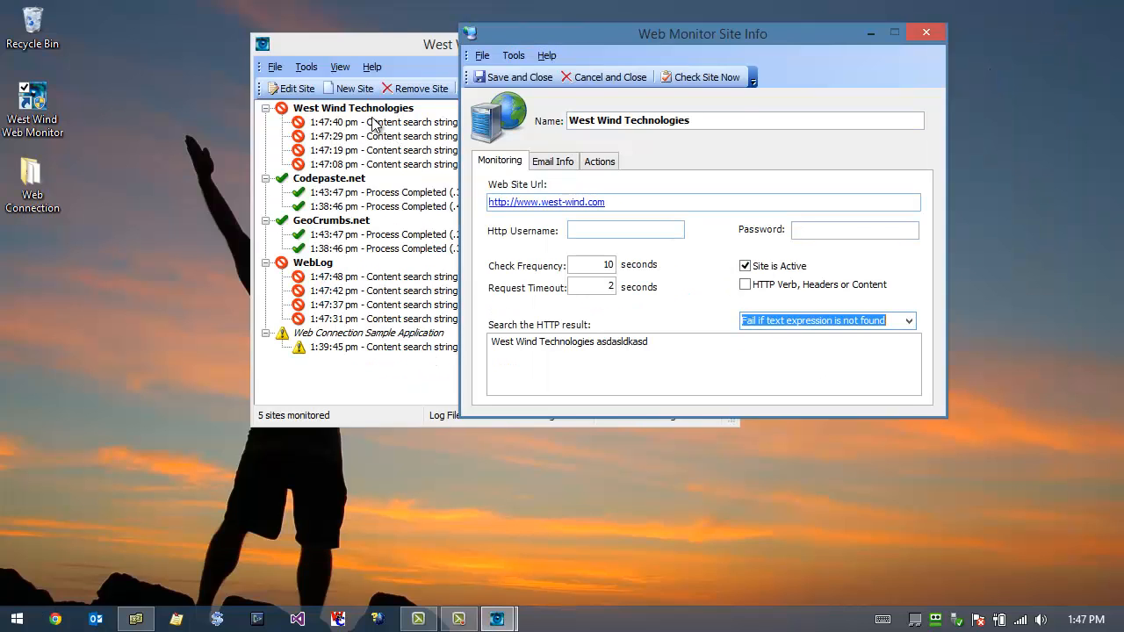
Step: Open the Web Monitor Log Viewer to show the error log
{"action": "left_click", "coordinate": [316, 66]}
{"action": "left_click", "coordinate": [316, 66]}
{"action": "left_click", "coordinate": [265, 93]}
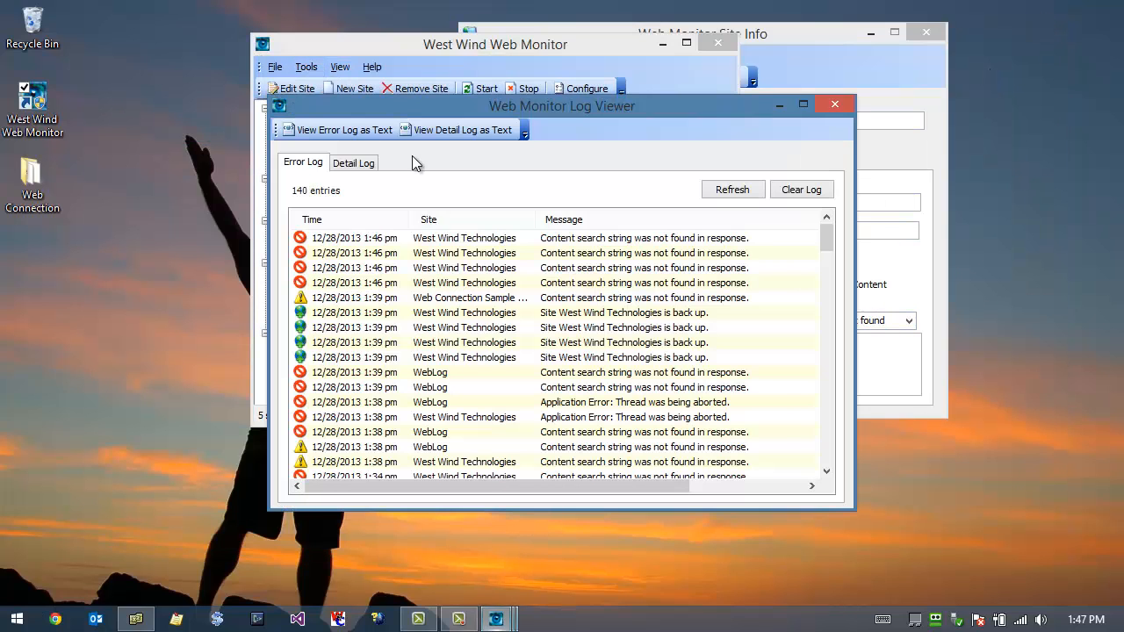
Step: Review the detailed error report of the newest West Wind Technologies log entry, including its HTML response, and close it
{"action": "left_click", "coordinate": [535, 238]}
{"action": "double_click", "coordinate": [533, 237]}
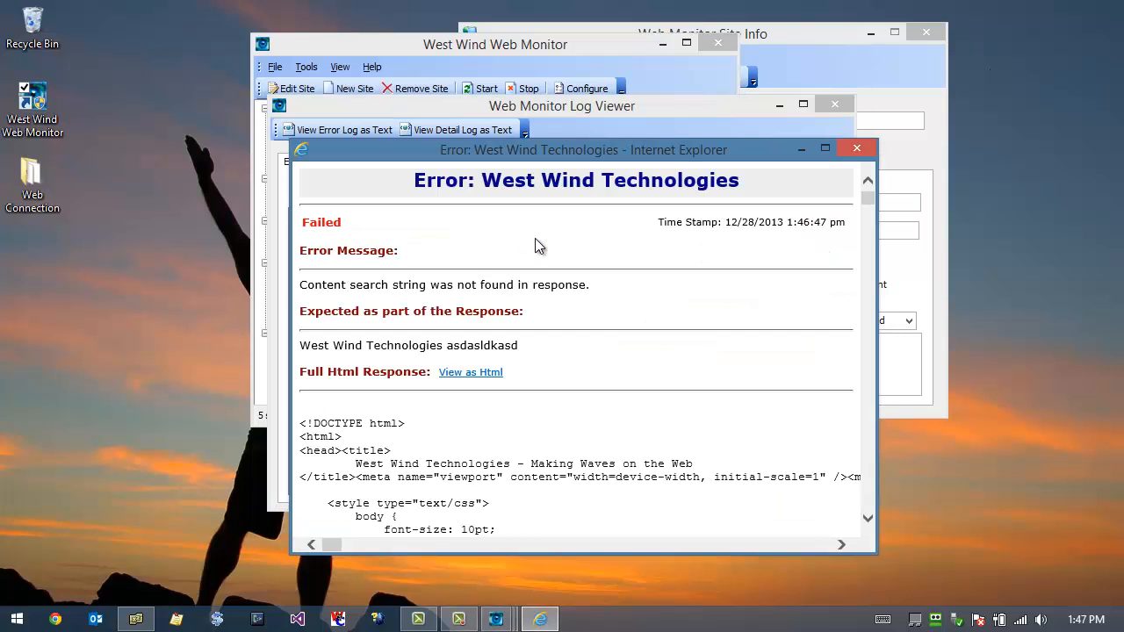
{"action": "scroll", "coordinate": [562, 443], "scroll_direction": "down", "scroll_amount": 5}
{"action": "scroll", "coordinate": [562, 443], "scroll_direction": "down", "scroll_amount": 3}
{"action": "scroll", "coordinate": [567, 452], "scroll_direction": "up", "scroll_amount": 6}
{"action": "left_click", "coordinate": [856, 148]}
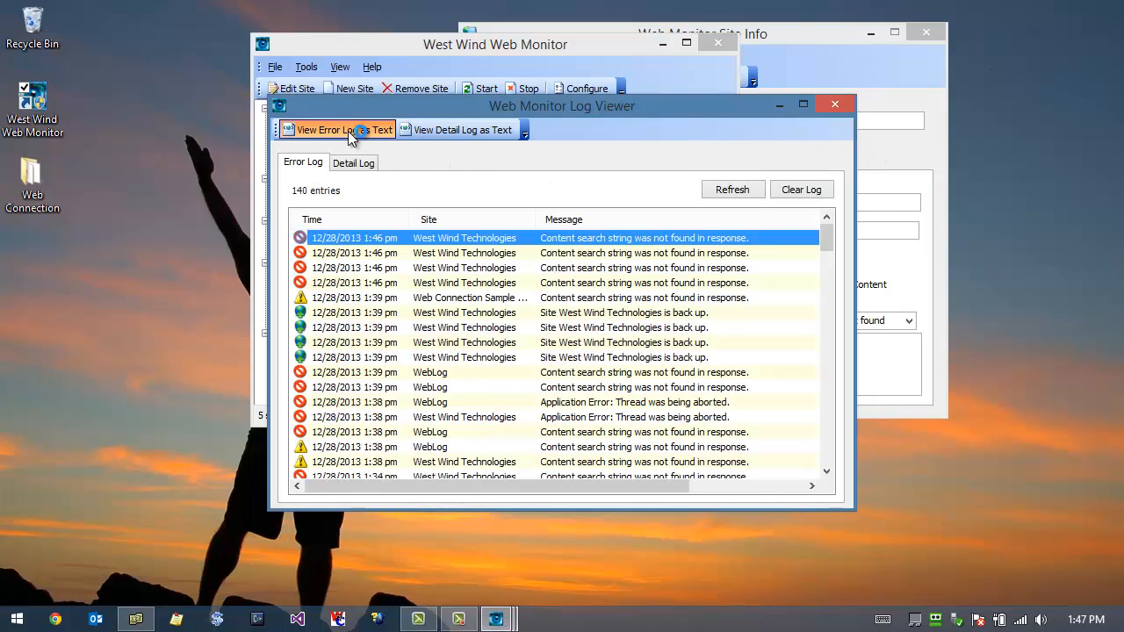
Step: Look through the detail log and its text version, return to the error log, and close the log viewer
{"action": "left_click", "coordinate": [358, 164]}
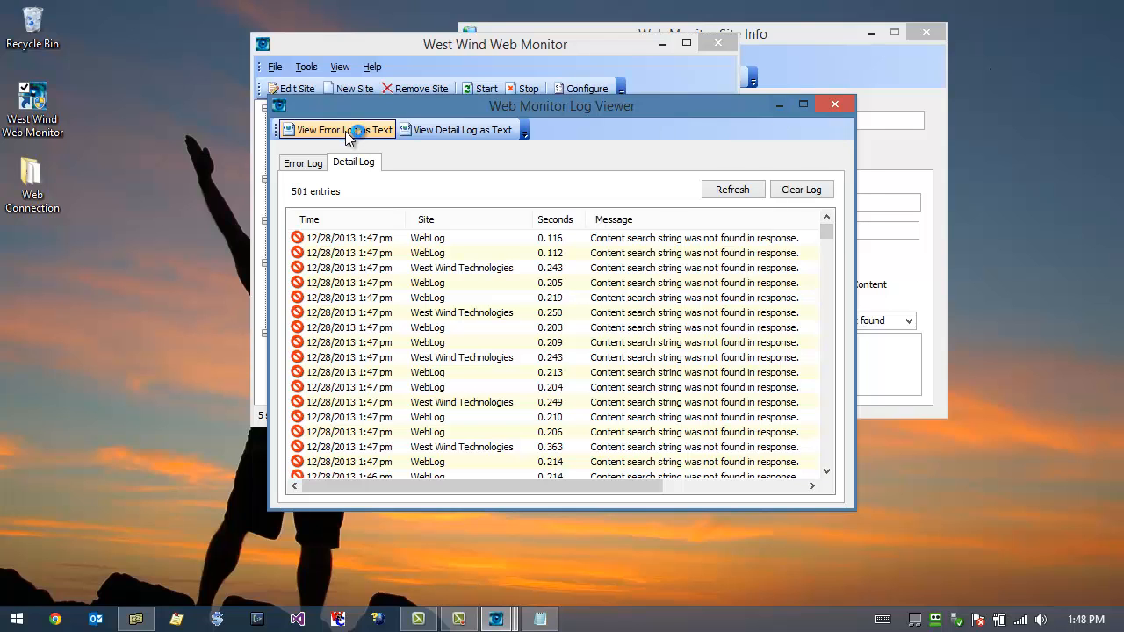
{"action": "left_click", "coordinate": [439, 129]}
{"action": "left_click", "coordinate": [303, 163]}
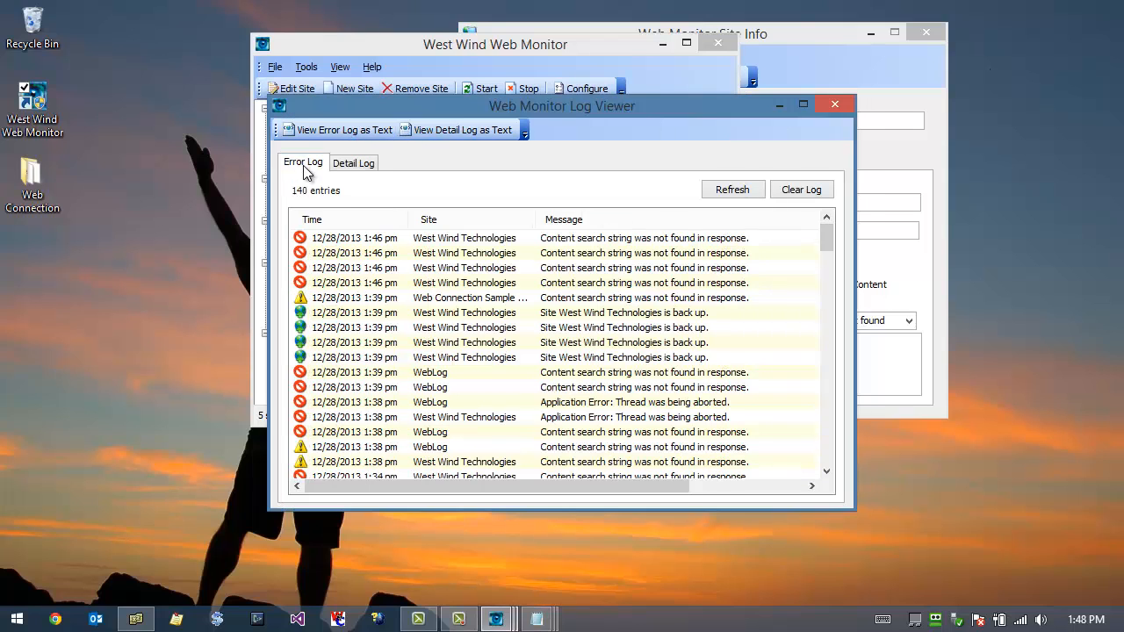
{"action": "left_click", "coordinate": [836, 106]}
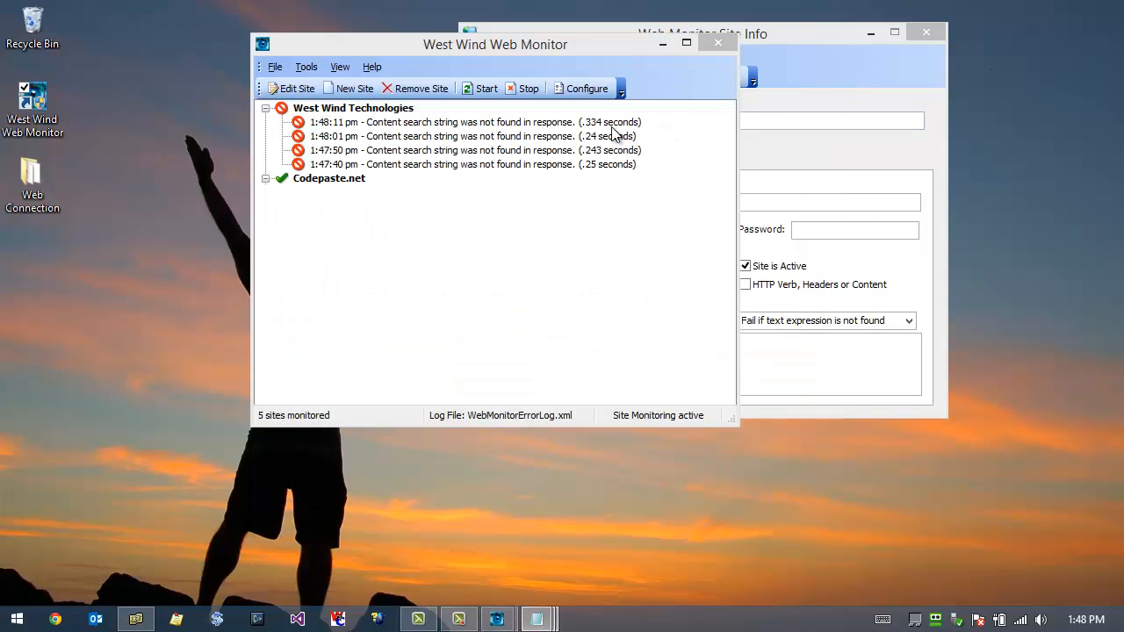
Step: Open the West Wind Technologies site for editing at its first-failure action and move the dialog to uncover the site list
{"action": "left_click", "coordinate": [351, 108]}
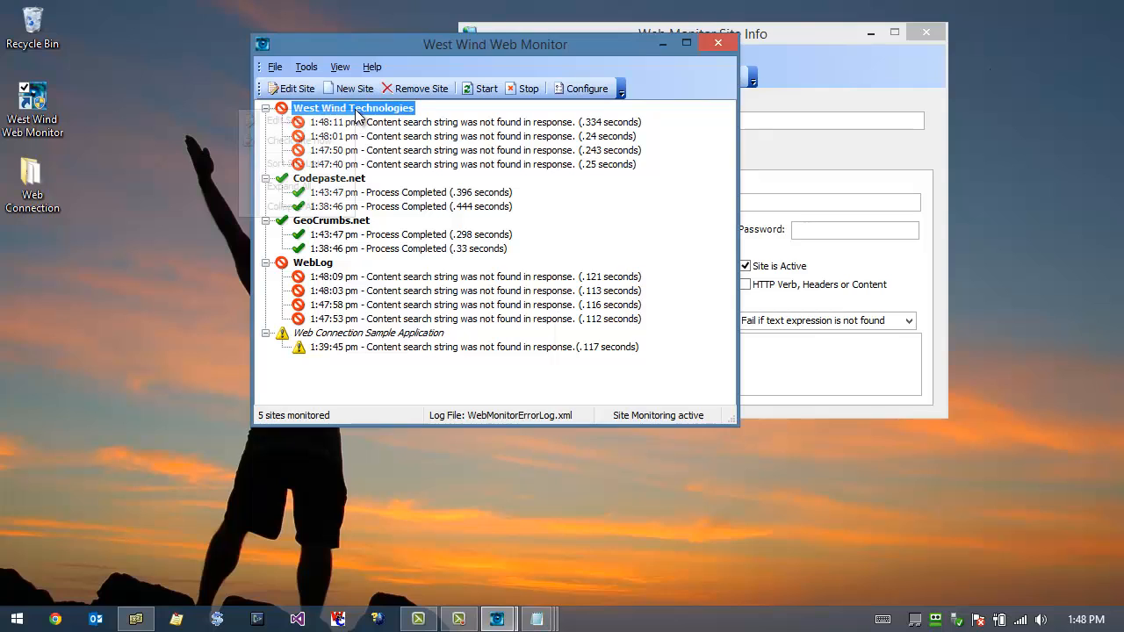
{"action": "right_click", "coordinate": [352, 108]}
{"action": "left_click", "coordinate": [289, 118]}
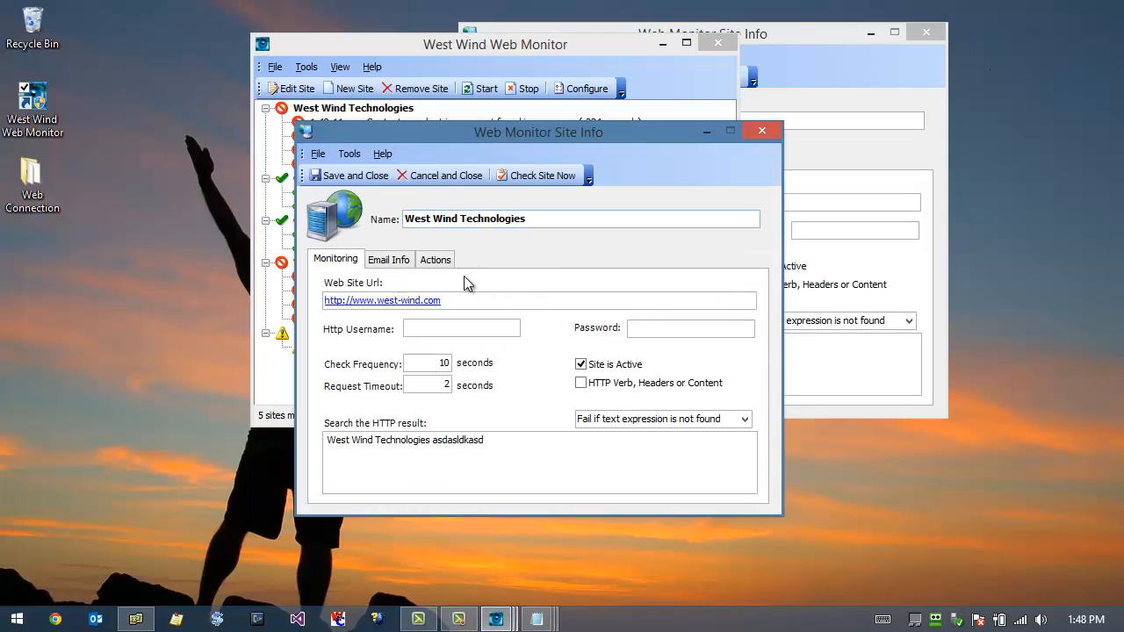
{"action": "left_click", "coordinate": [439, 261]}
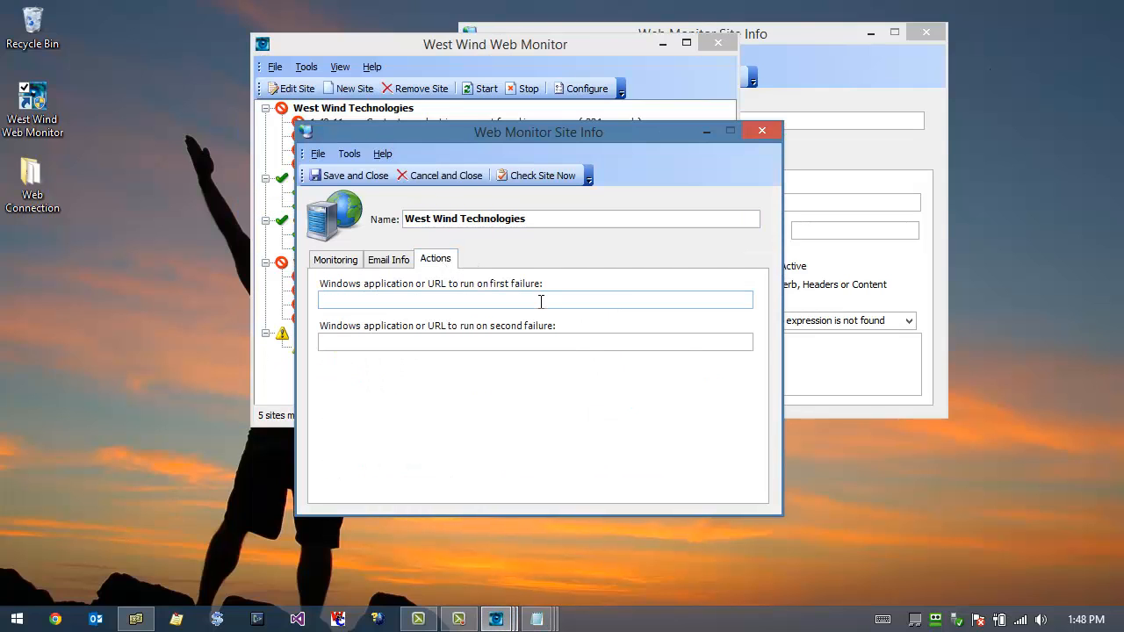
{"action": "left_click", "coordinate": [541, 301]}
{"action": "left_click_drag", "start_coordinate": [564, 126], "coordinate": [637, 130]}
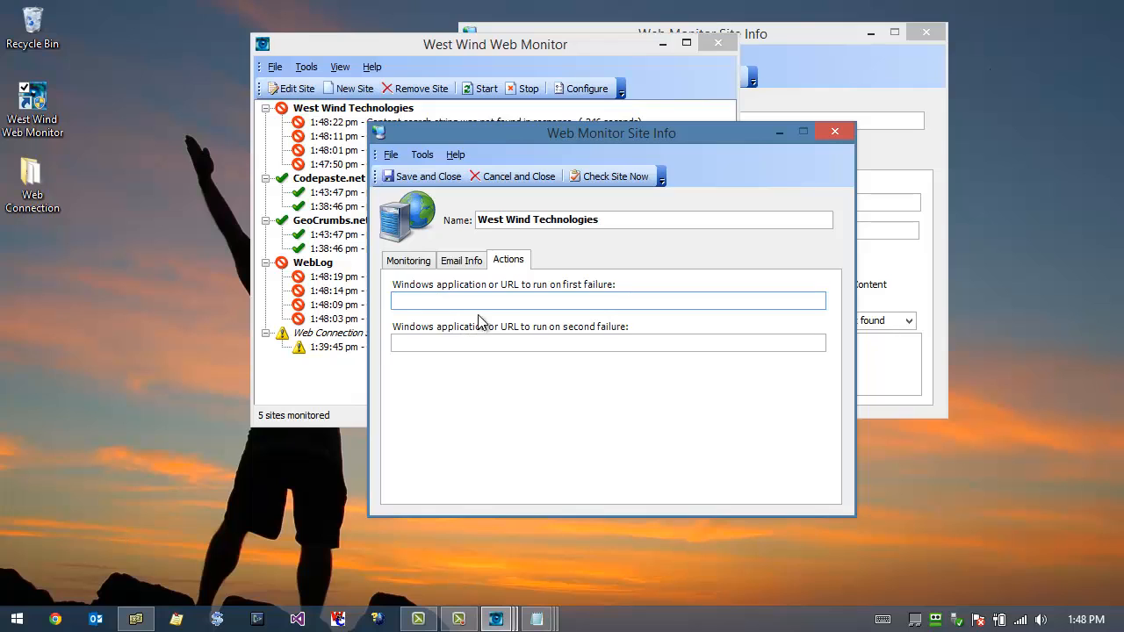
{"action": "type", "text": "http:/"}
{"action": "key", "text": "Menu"}
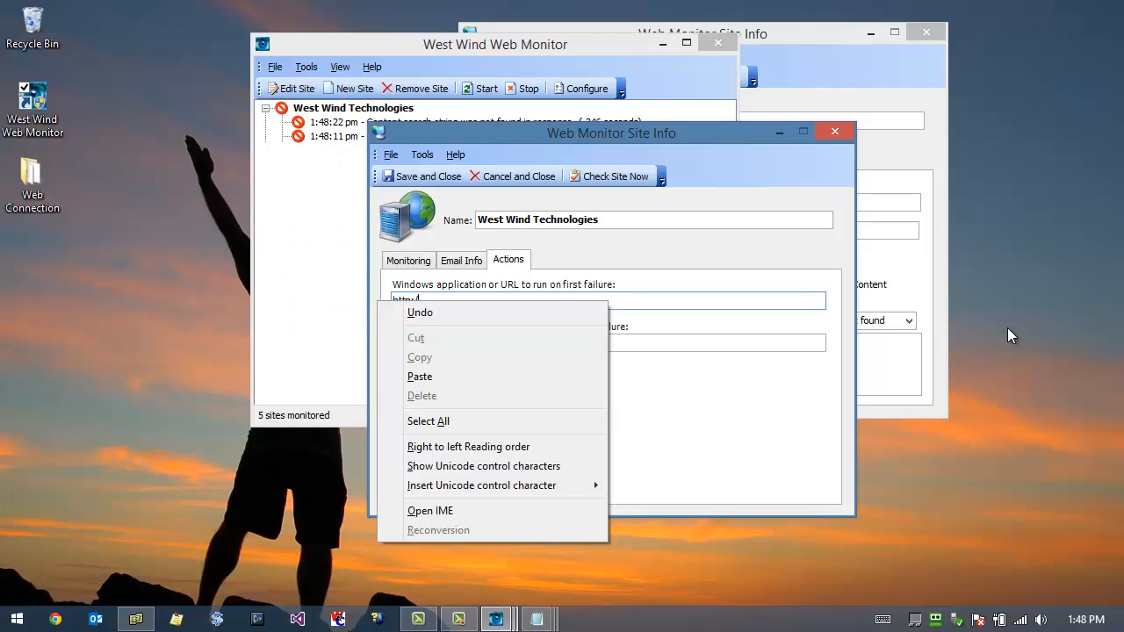
{"action": "key", "text": "Escape"}
{"action": "type", "text": "://west-qwind/."}
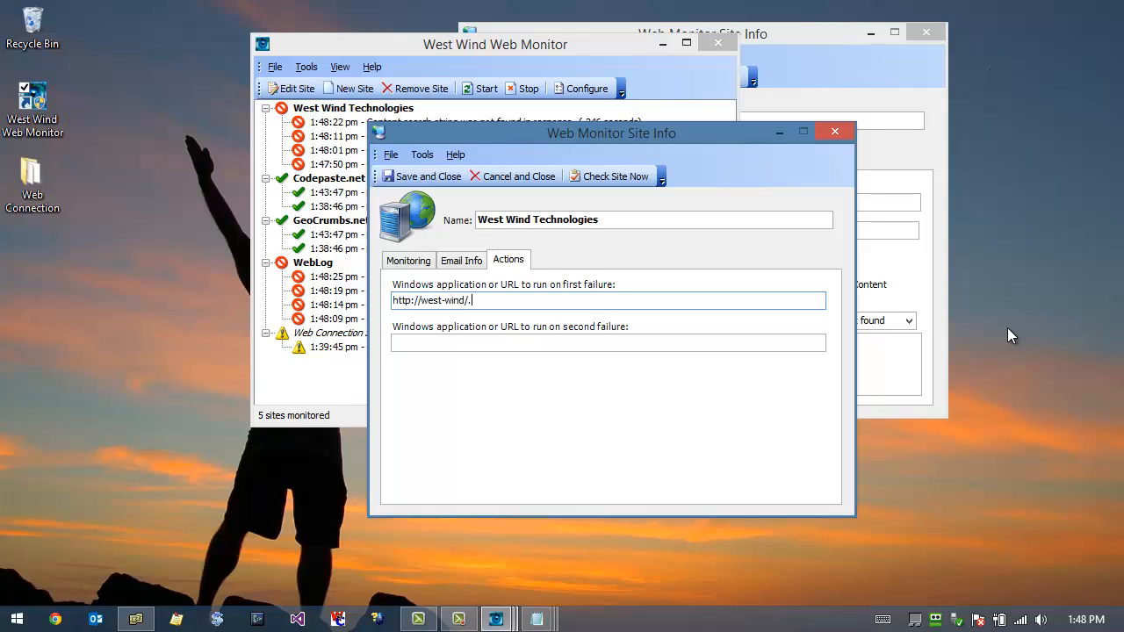
{"action": "type", "text": "/sitedown.aspx?site="}
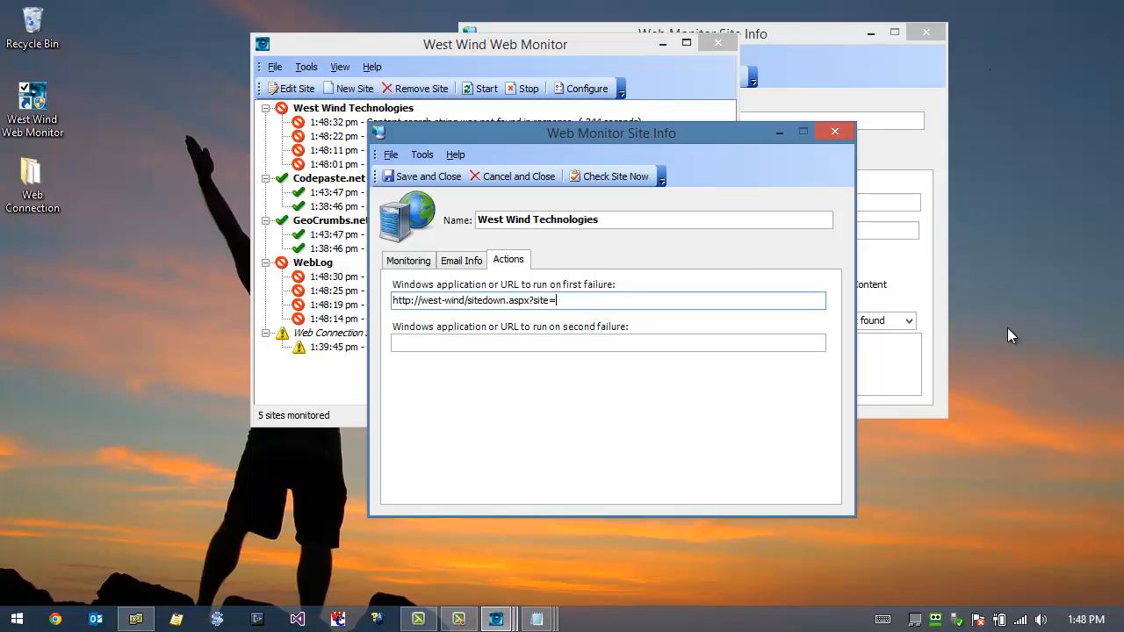
{"action": "type", "text": "WestWindTechnolo"}
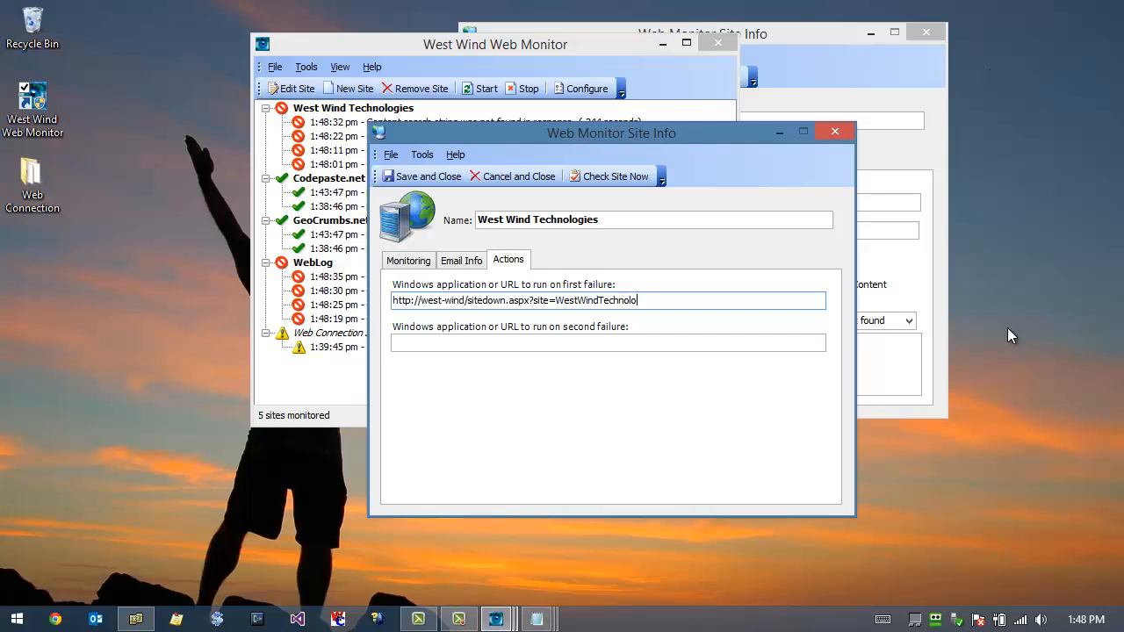
{"action": "type", "text": "gies"}
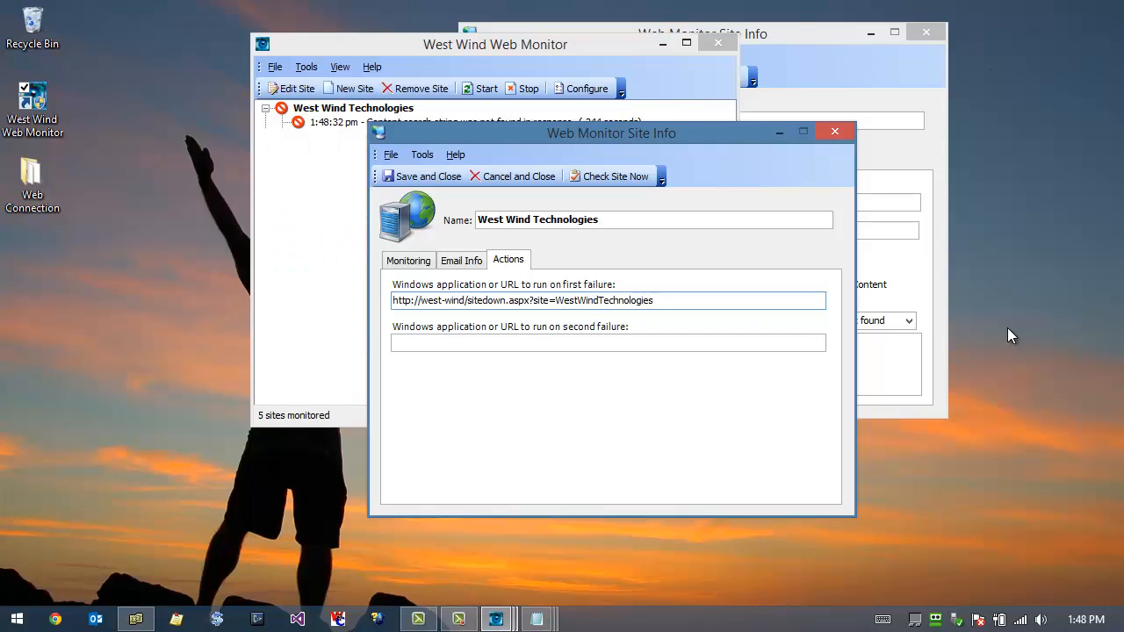
Step: Replace the first-failure action with the batch file c:\utl\WebRestart.bat
{"action": "key", "text": "ctrl+a"}
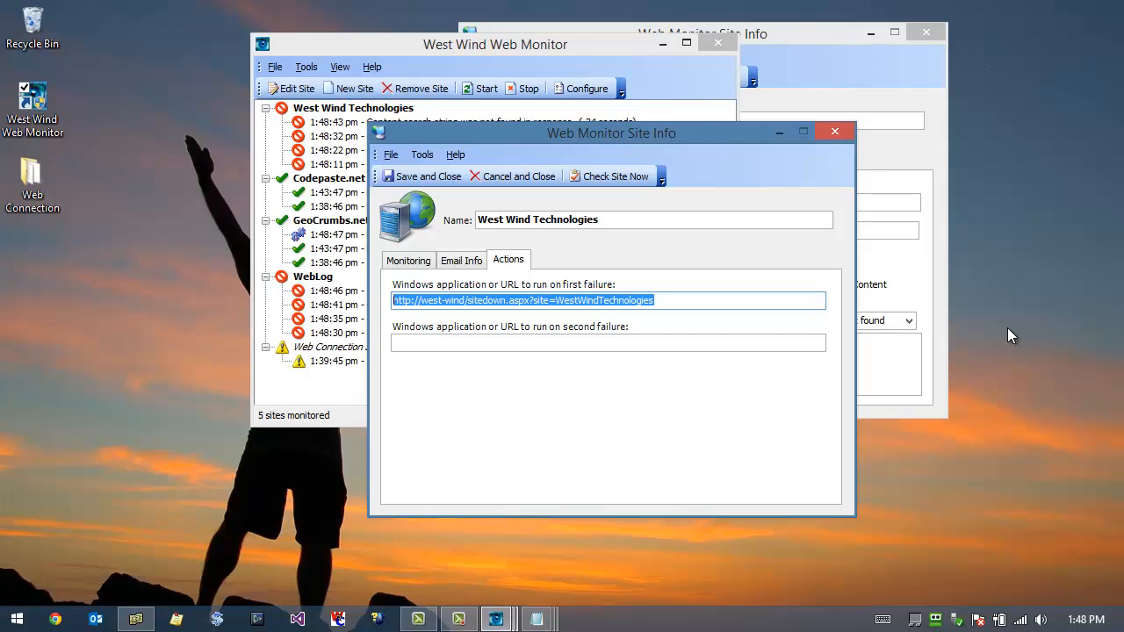
{"action": "key", "text": "Delete"}
{"action": "type", "text": "c:\\utl\\WebS"}
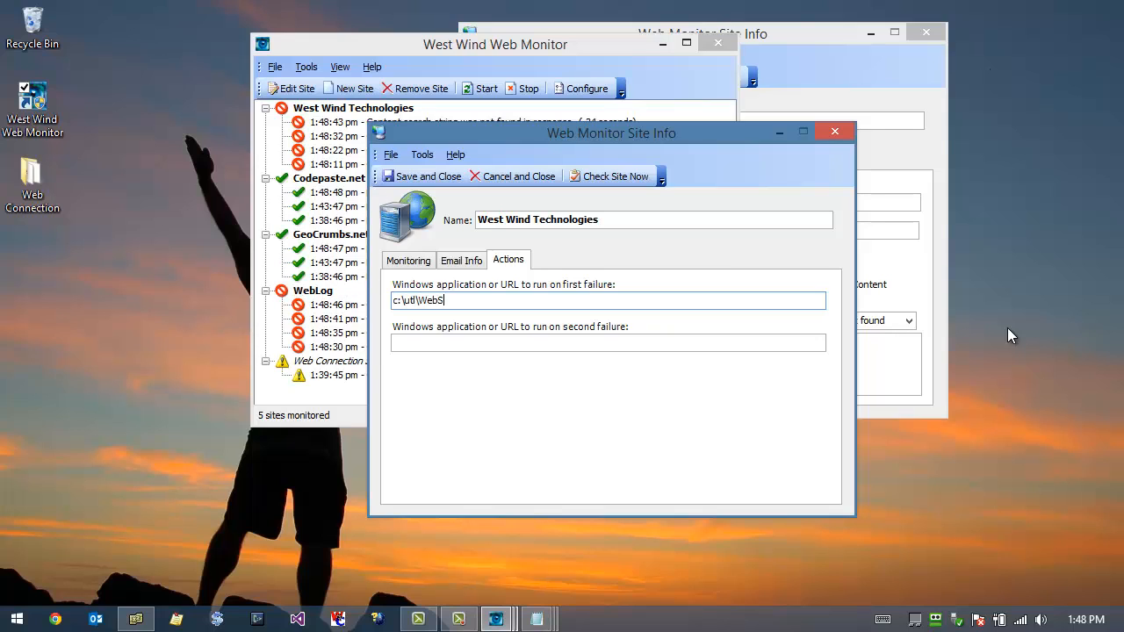
{"action": "type", "text": "t"}
{"action": "key", "text": "BackSpace"}
{"action": "key", "text": "BackSpace"}
{"action": "type", "text": "Res"}
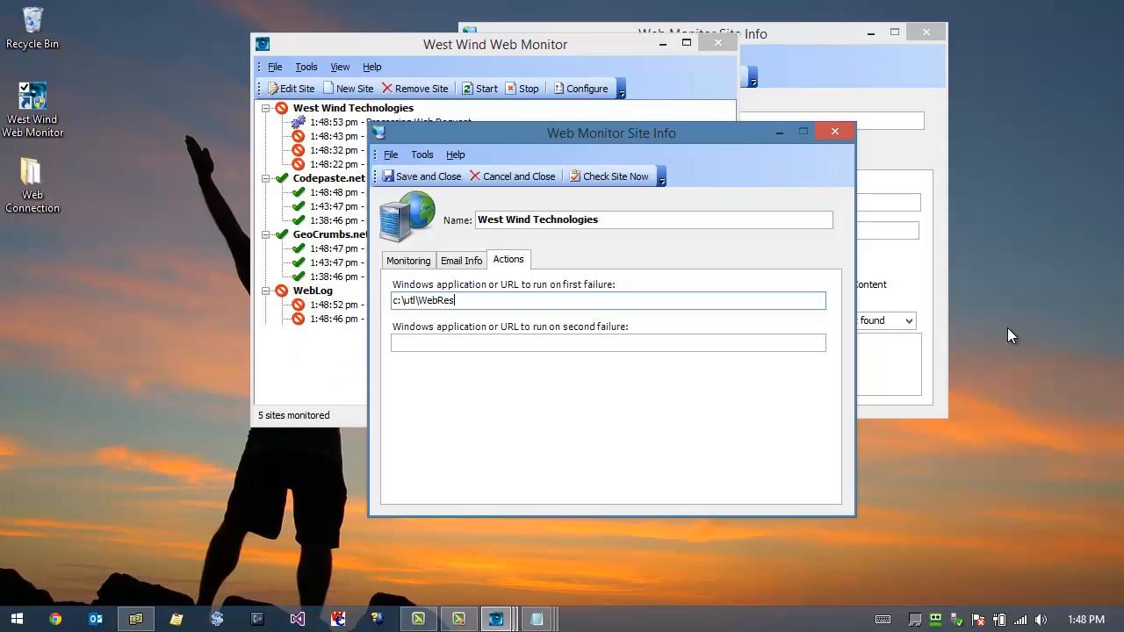
{"action": "type", "text": "tart.bat"}
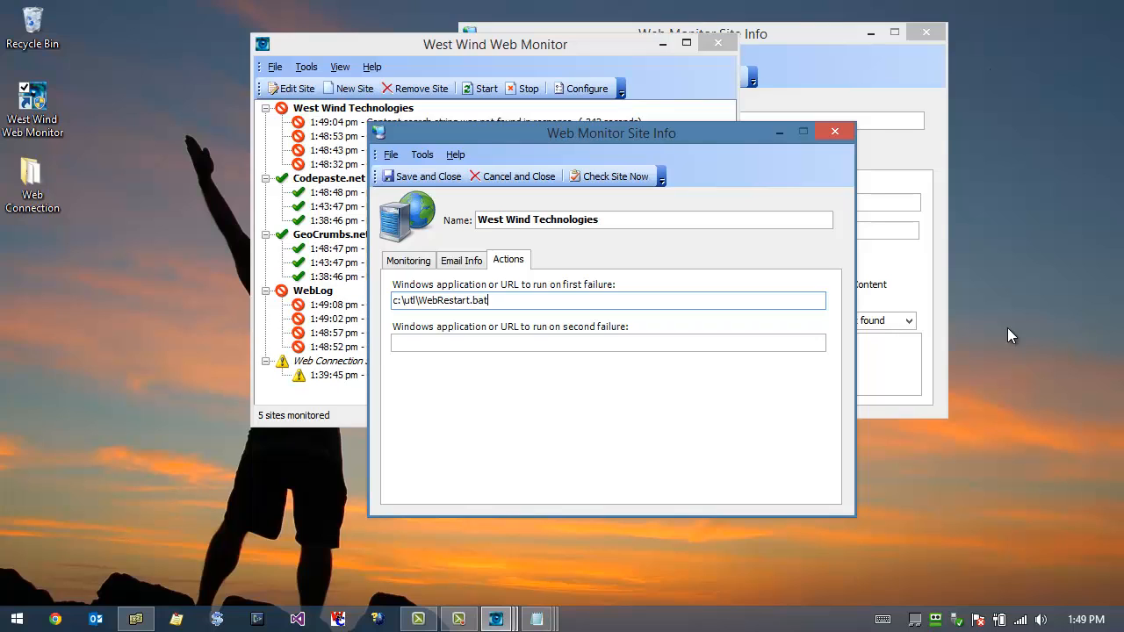
Step: Clear the first-failure action and close the West Wind Technologies site dialog without saving
{"action": "key", "text": "ctrl+a"}
{"action": "key", "text": "BackSpace"}
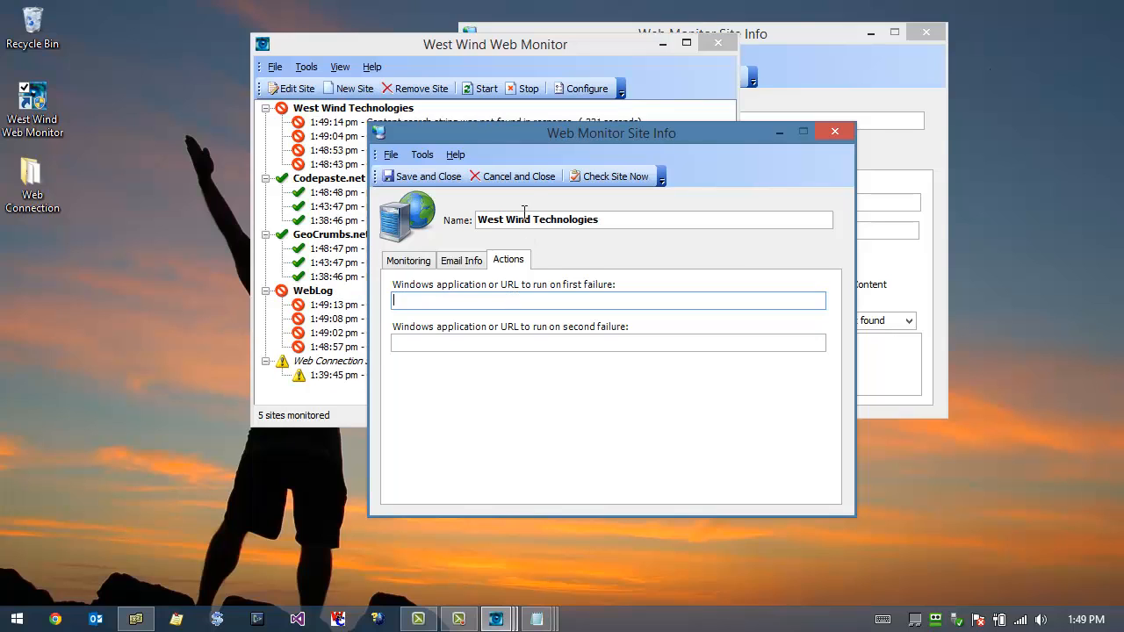
{"action": "left_click_drag", "start_coordinate": [528, 130], "coordinate": [594, 134]}
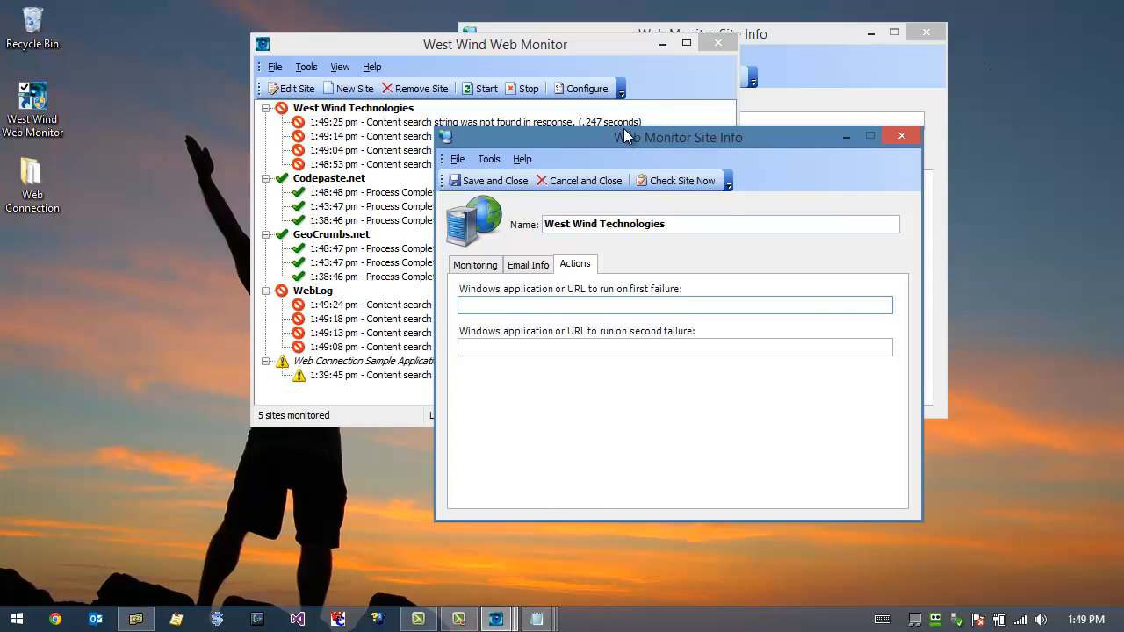
{"action": "left_click_drag", "start_coordinate": [624, 134], "coordinate": [623, 120]}
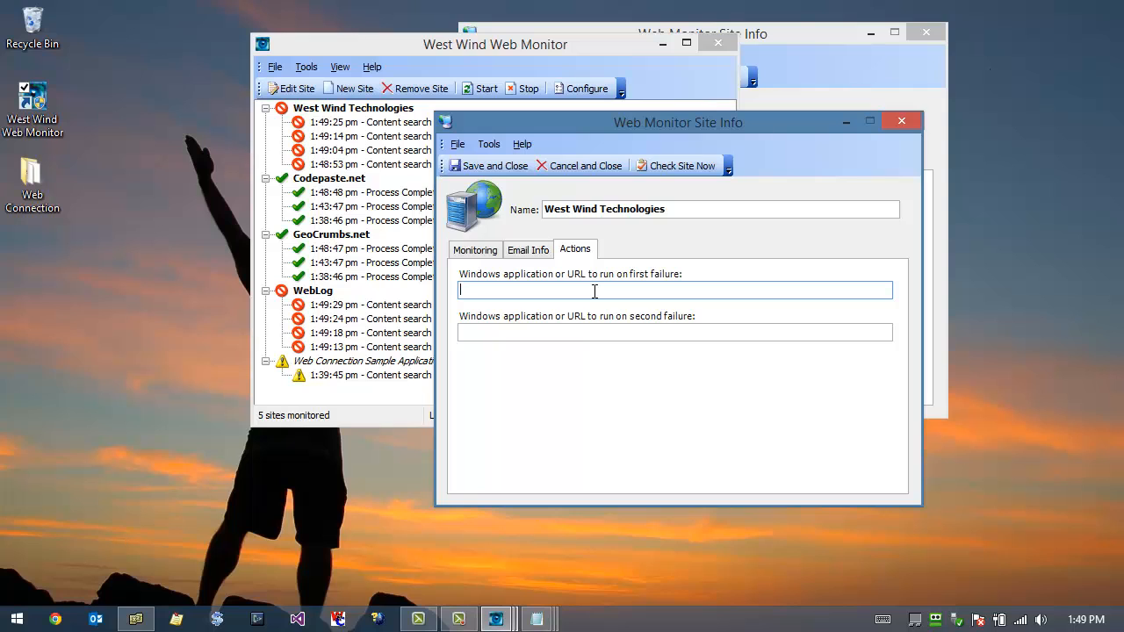
{"action": "left_click", "coordinate": [902, 122]}
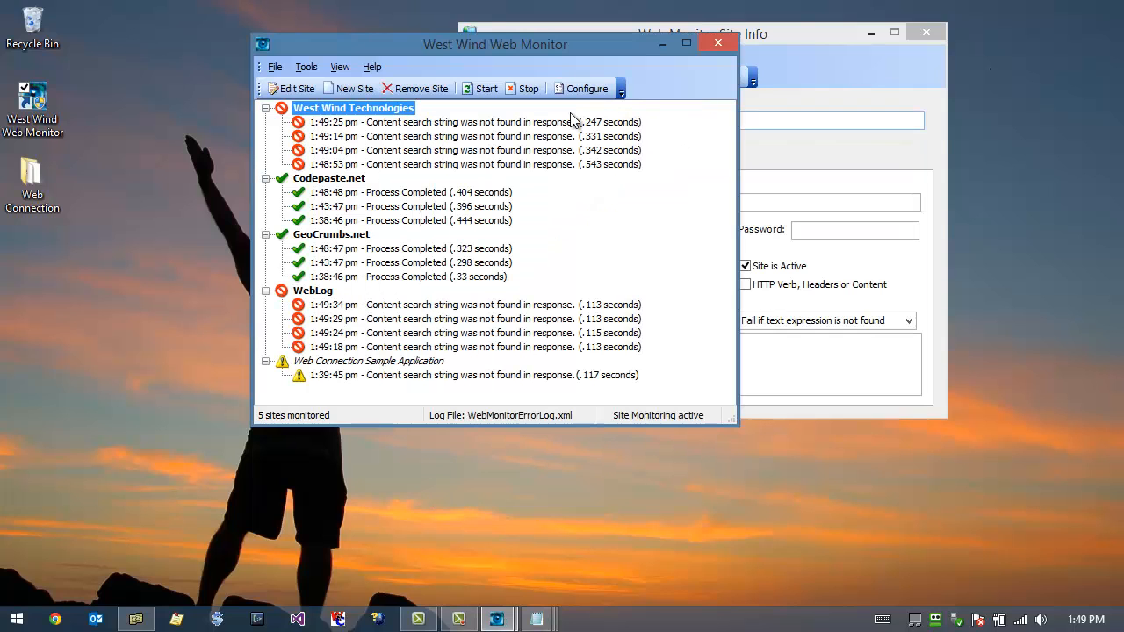
Step: Open the Web Monitor configuration and review the mail server and port, username, password, sender email and default recipients fields
{"action": "left_click", "coordinate": [580, 88]}
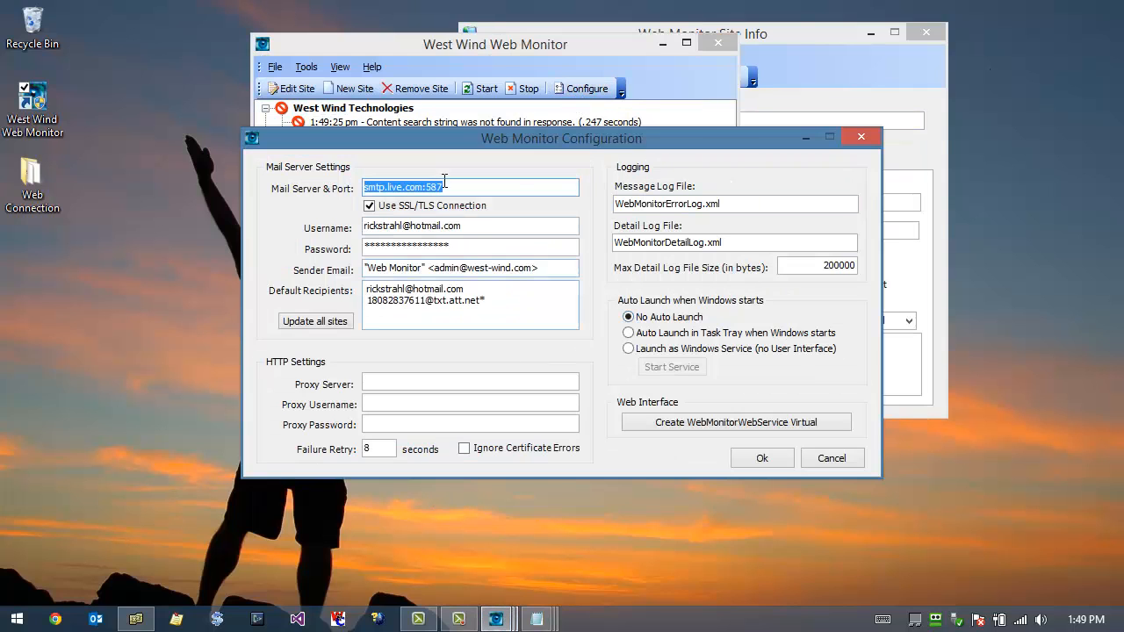
{"action": "left_click_drag", "start_coordinate": [524, 144], "coordinate": [568, 134]}
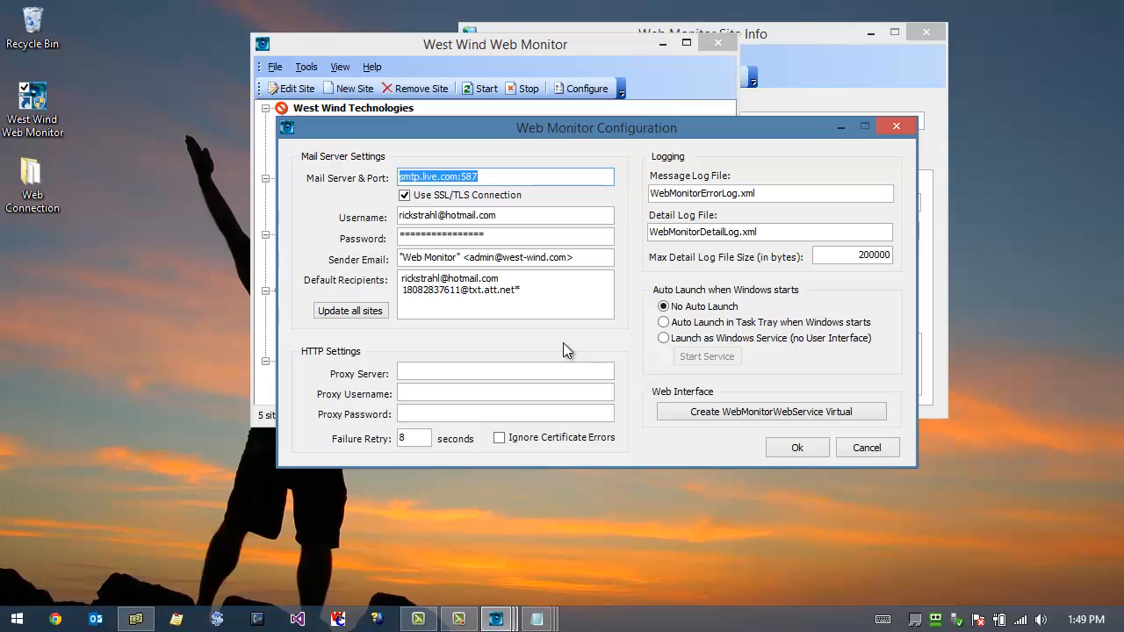
{"action": "left_click", "coordinate": [501, 179]}
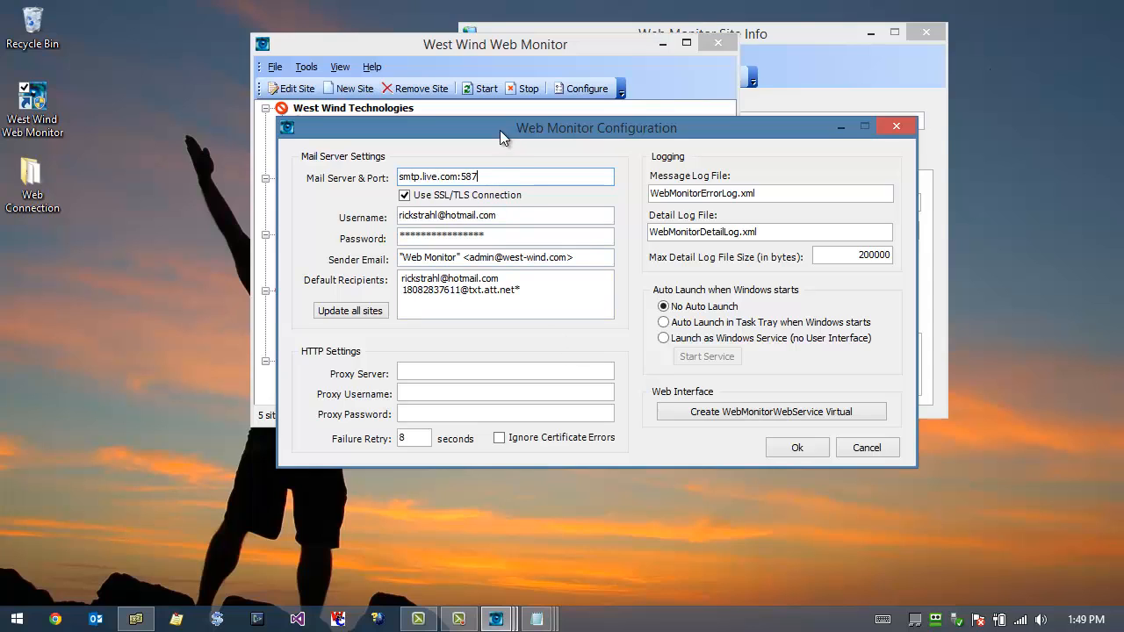
{"action": "left_click_drag", "start_coordinate": [479, 176], "coordinate": [397, 176]}
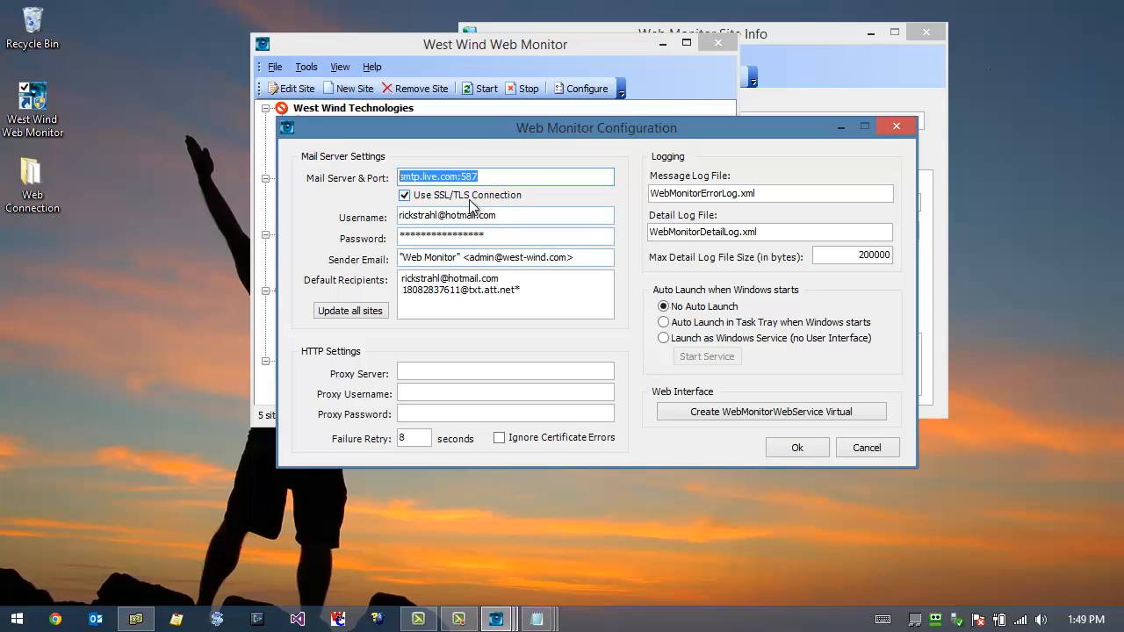
{"action": "left_click", "coordinate": [489, 179]}
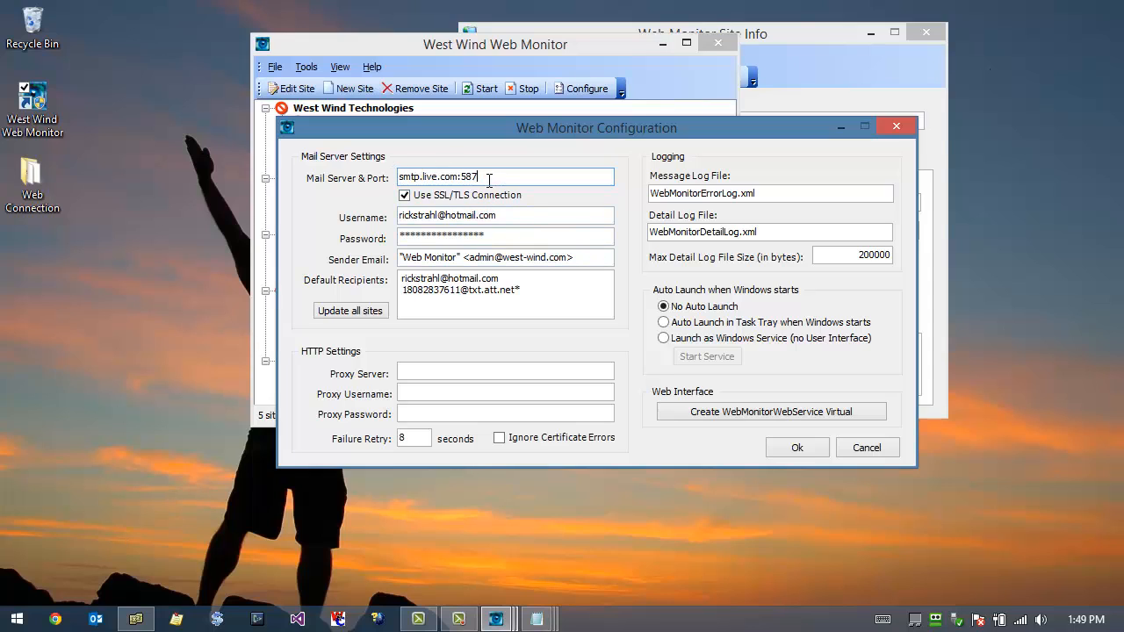
{"action": "left_click_drag", "start_coordinate": [489, 179], "coordinate": [396, 176]}
{"action": "key", "text": "Tab"}
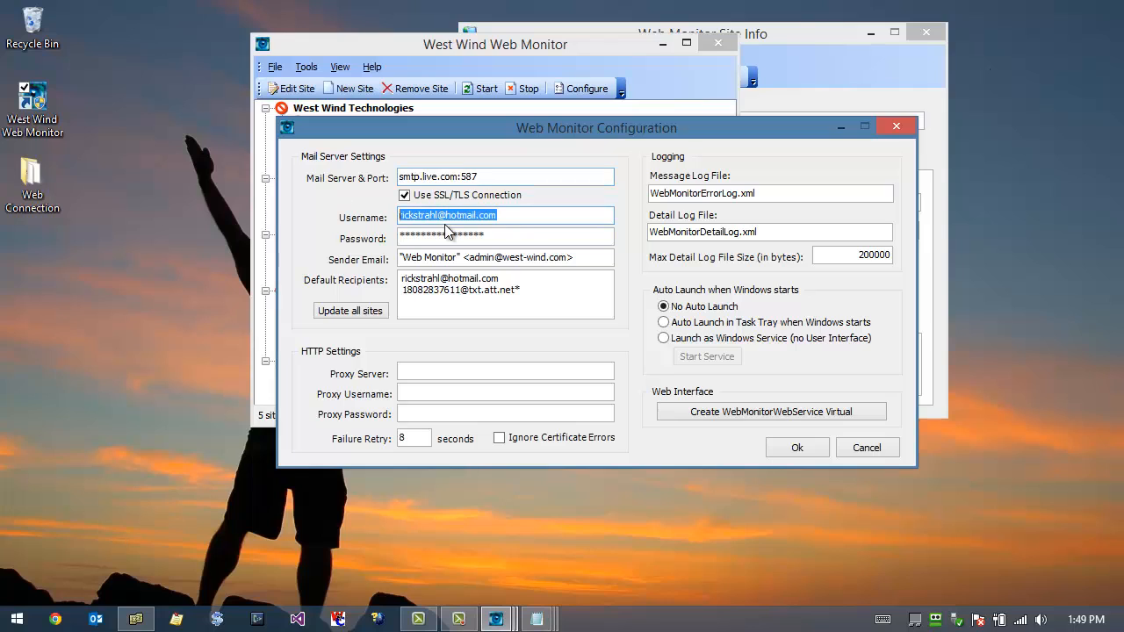
{"action": "key", "text": "Tab"}
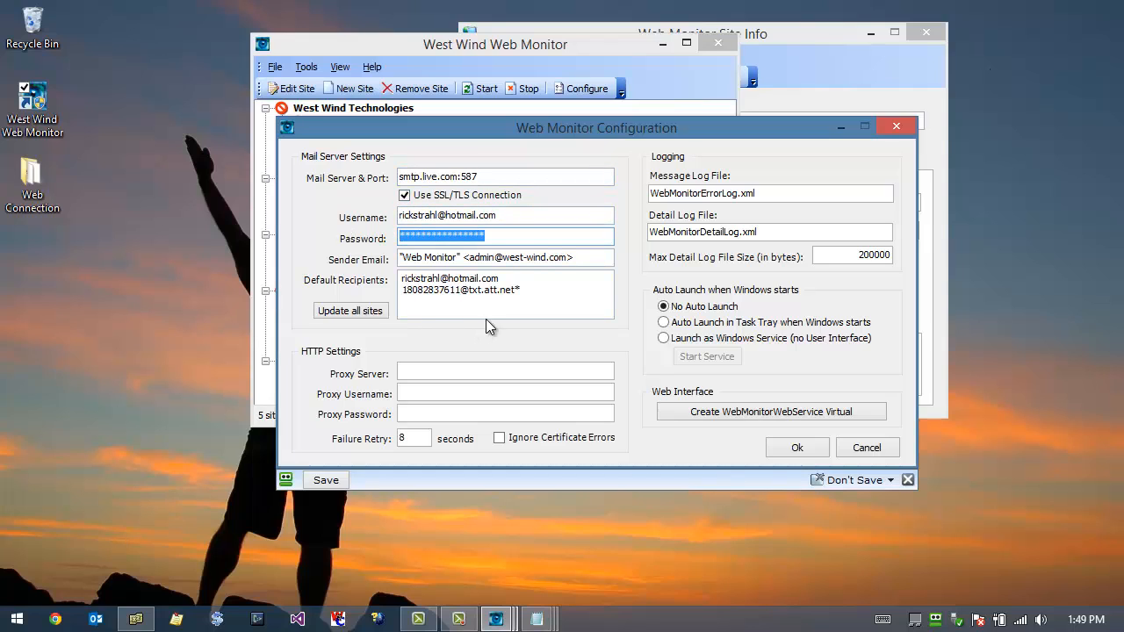
{"action": "left_click_drag", "start_coordinate": [586, 258], "coordinate": [383, 257]}
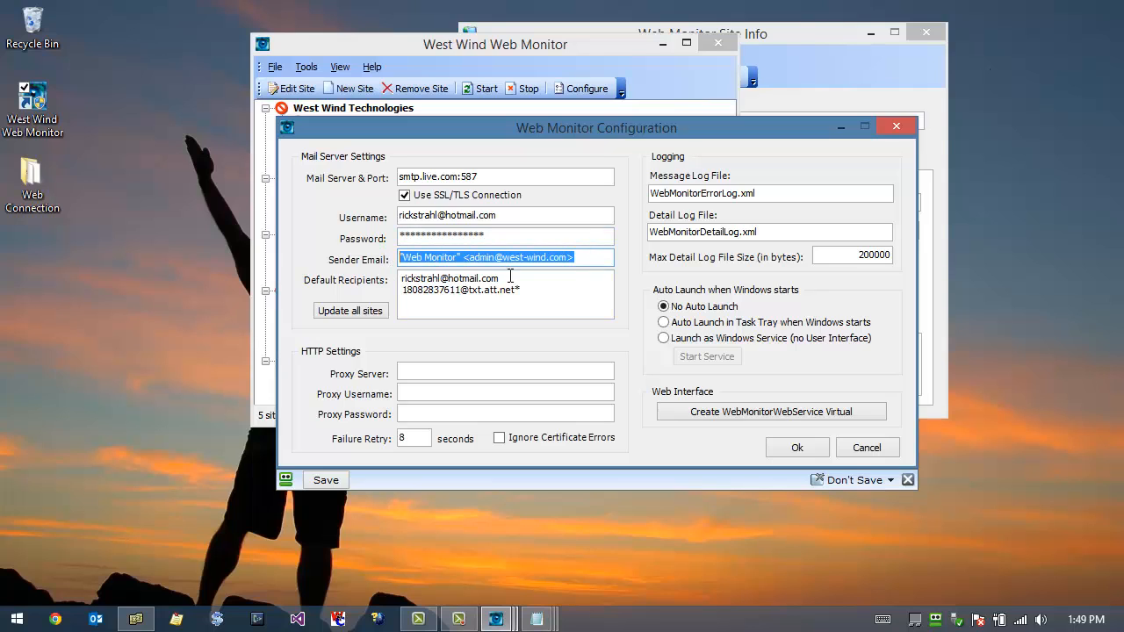
{"action": "left_click_drag", "start_coordinate": [528, 295], "coordinate": [403, 279]}
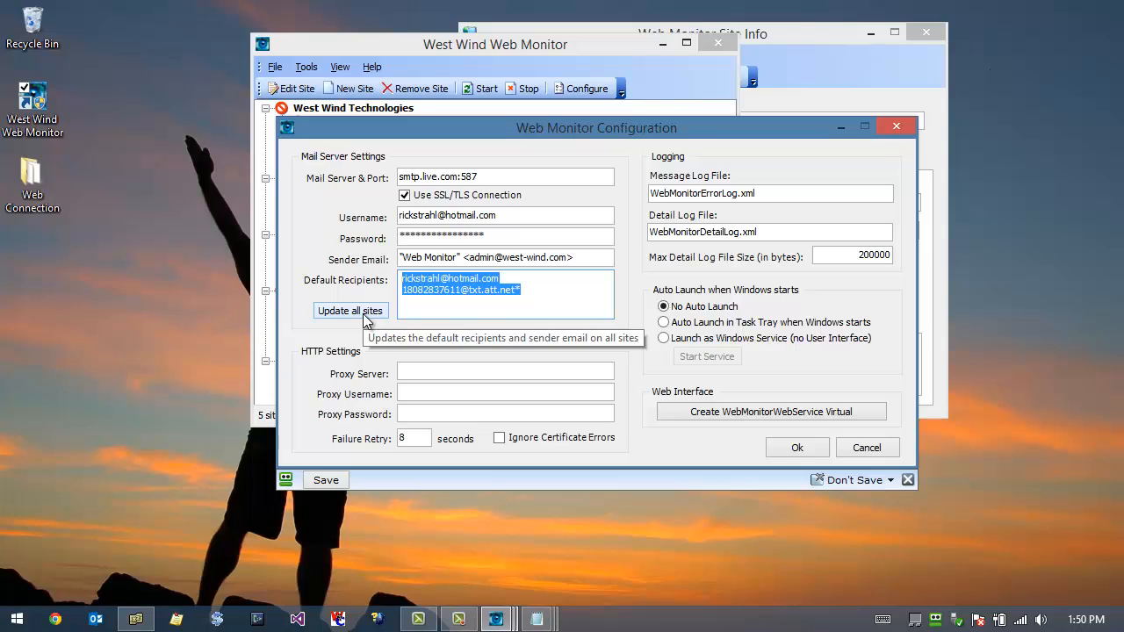
{"action": "left_click", "coordinate": [538, 298]}
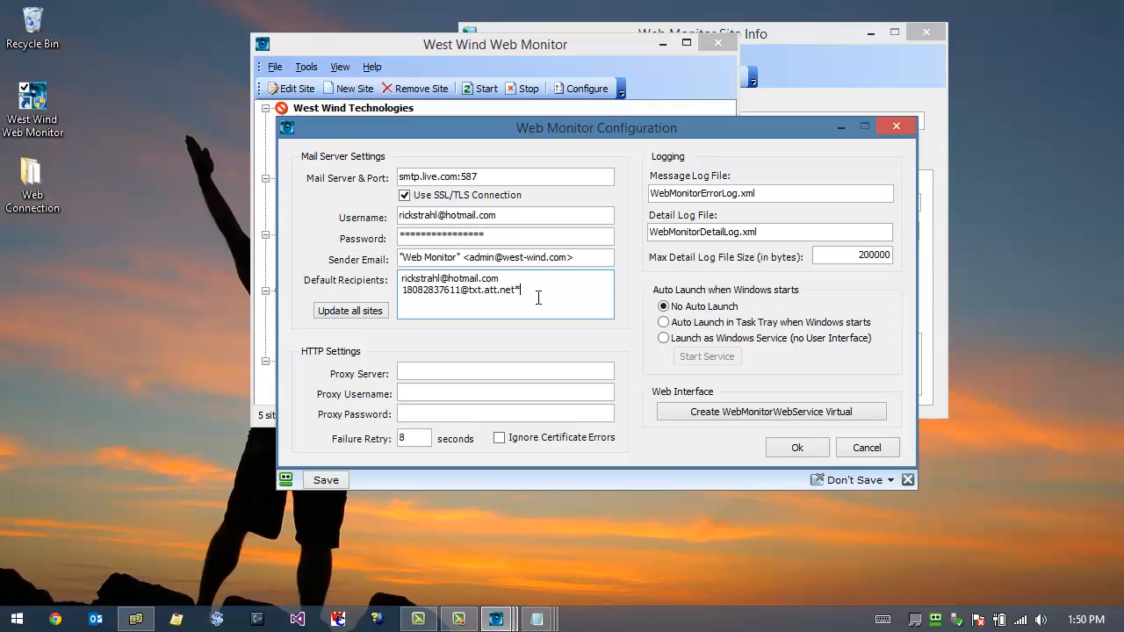
Step: Examine the failure retry setting with the site list uncovered, and accept the configuration
{"action": "left_click", "coordinate": [409, 437]}
{"action": "left_click_drag", "start_coordinate": [501, 130], "coordinate": [639, 81]}
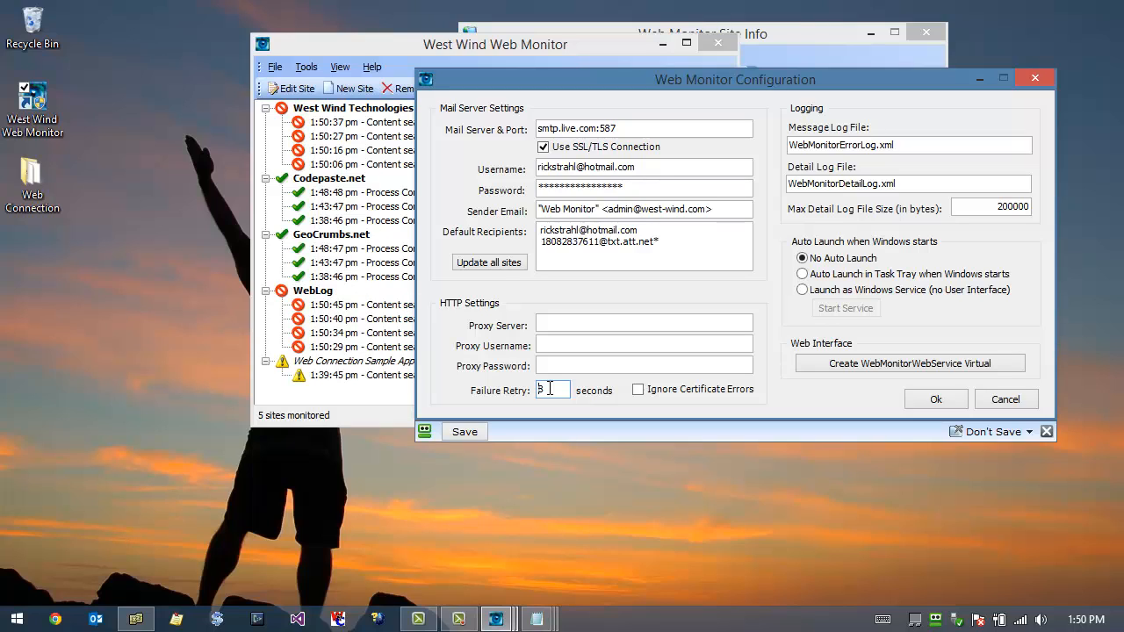
{"action": "left_click", "coordinate": [948, 399]}
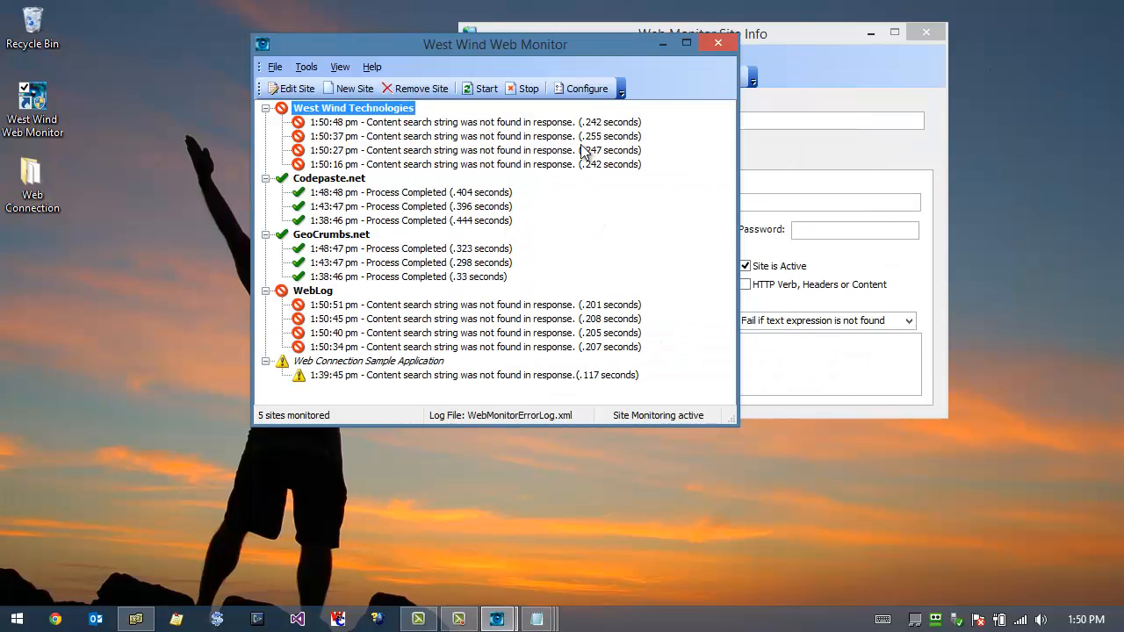
Step: Reopen the configuration, set auto launch to Launch as Windows Service (no User Interface), and save it
{"action": "left_click", "coordinate": [582, 88]}
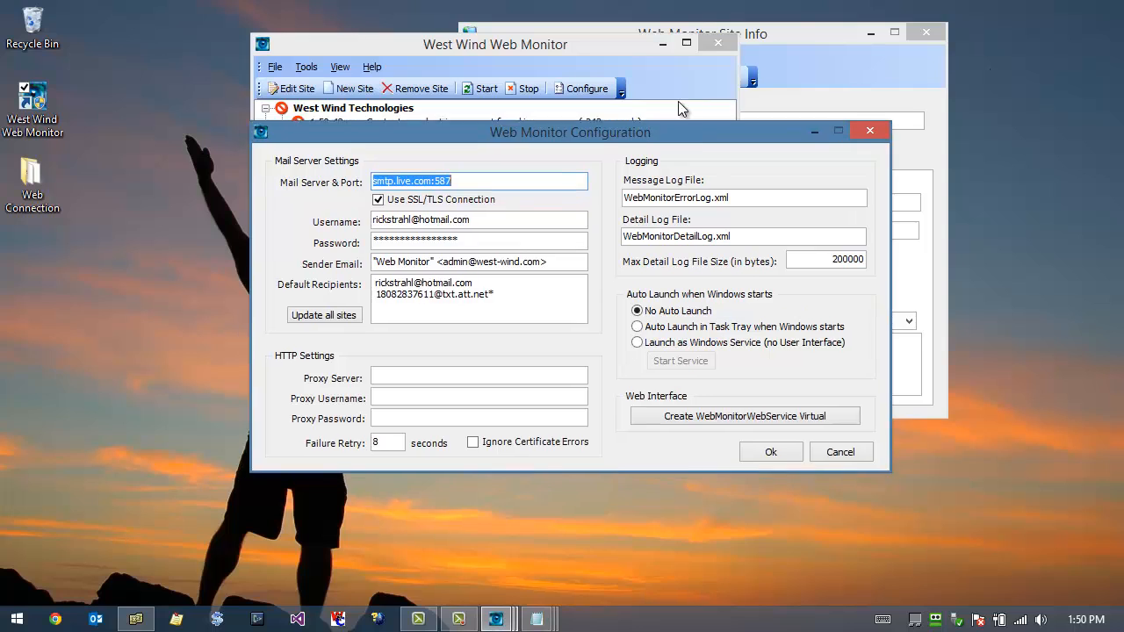
{"action": "left_click_drag", "start_coordinate": [655, 132], "coordinate": [690, 72]}
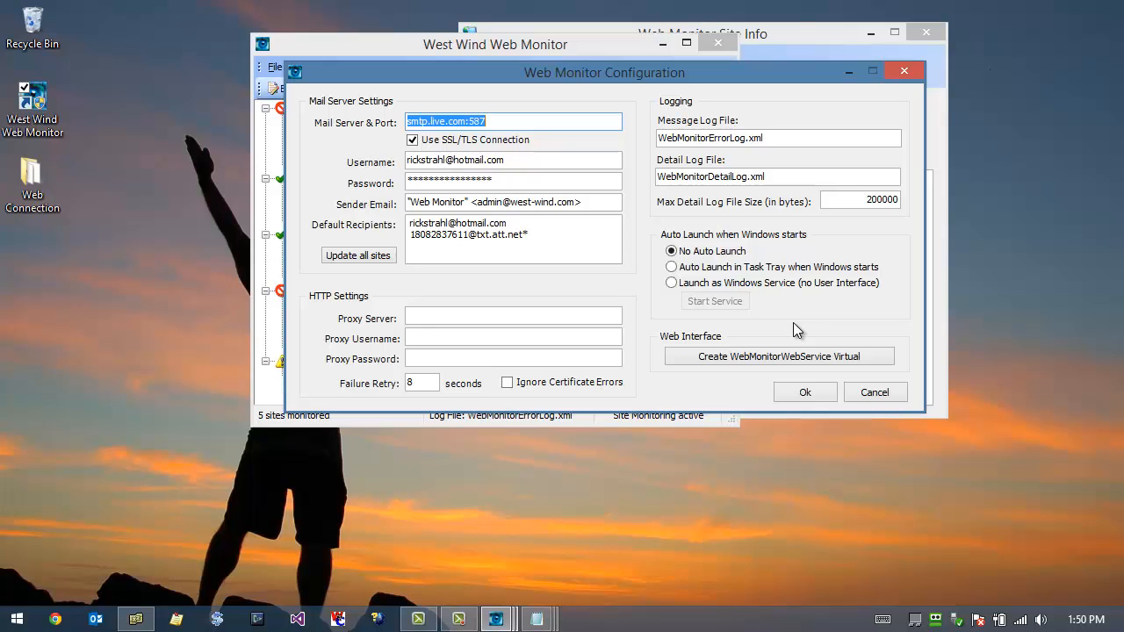
{"action": "left_click", "coordinate": [671, 282]}
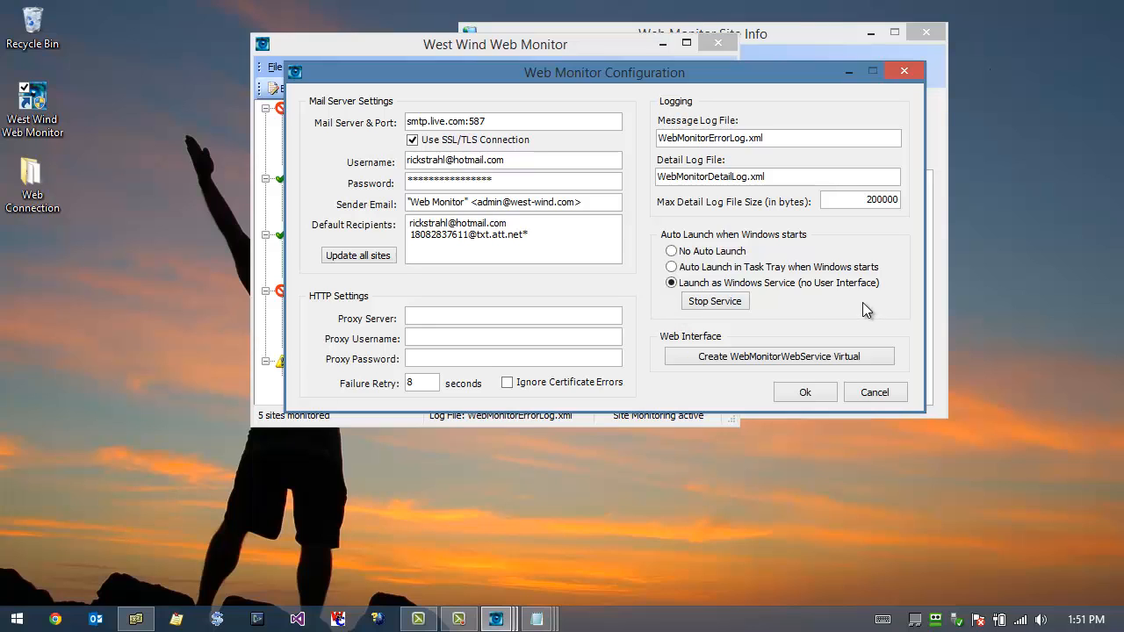
{"action": "left_click", "coordinate": [743, 309]}
{"action": "left_click", "coordinate": [817, 395]}
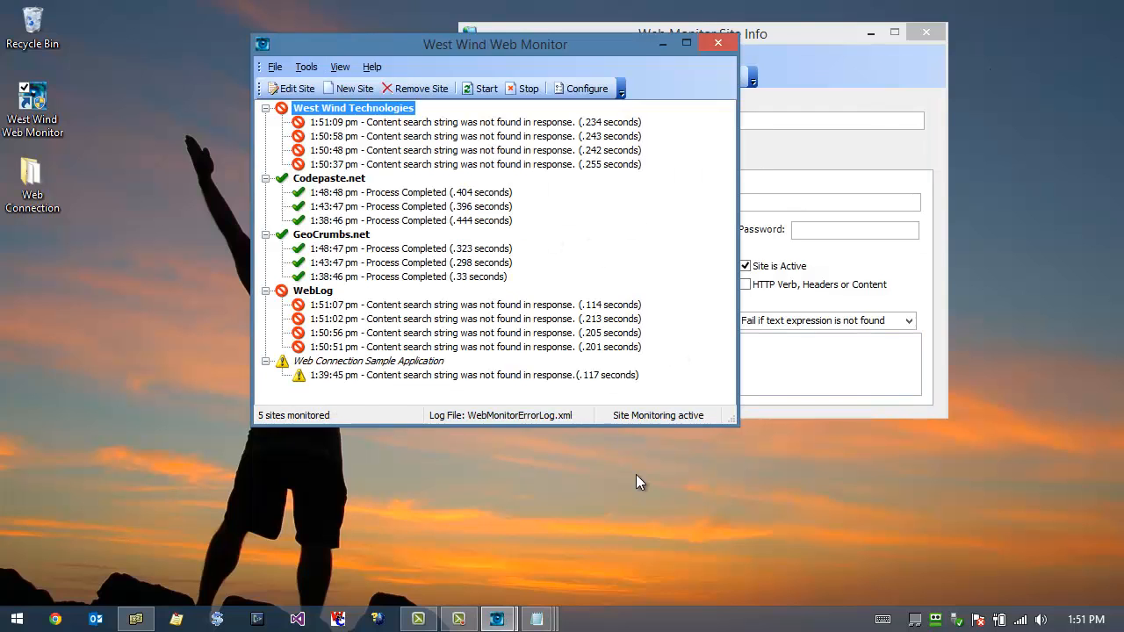
Step: Search Windows for "services", open View local services, and maximize the Services window
{"action": "left_click", "coordinate": [665, 525]}
{"action": "key", "text": "super"}
{"action": "type", "text": "services"}
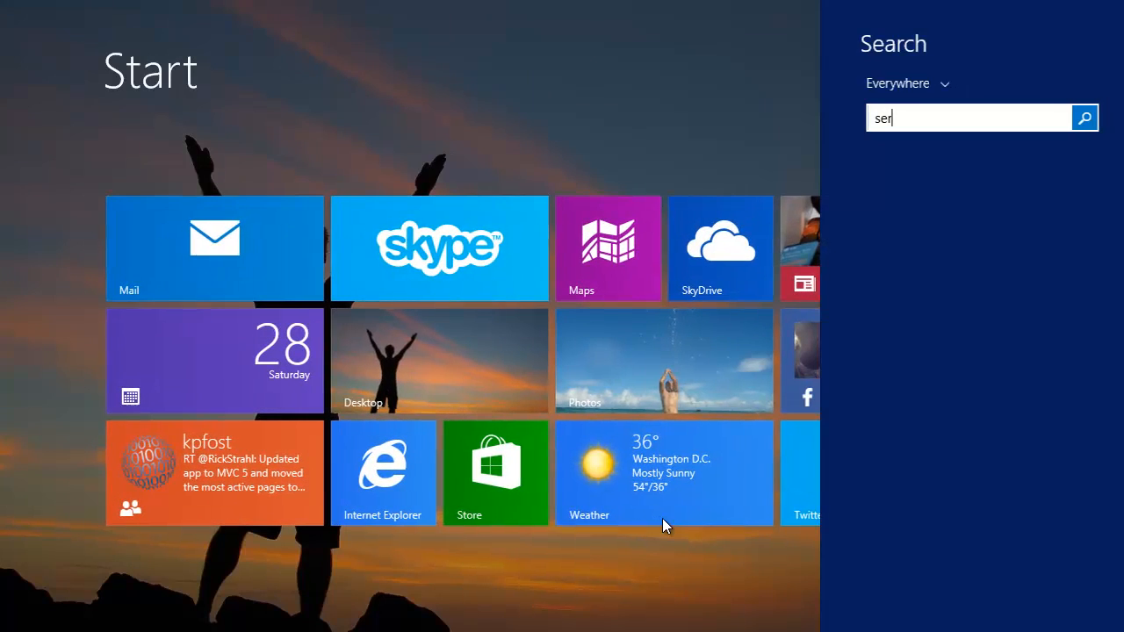
{"action": "key", "text": "BackSpace"}
{"action": "key", "text": "BackSpace"}
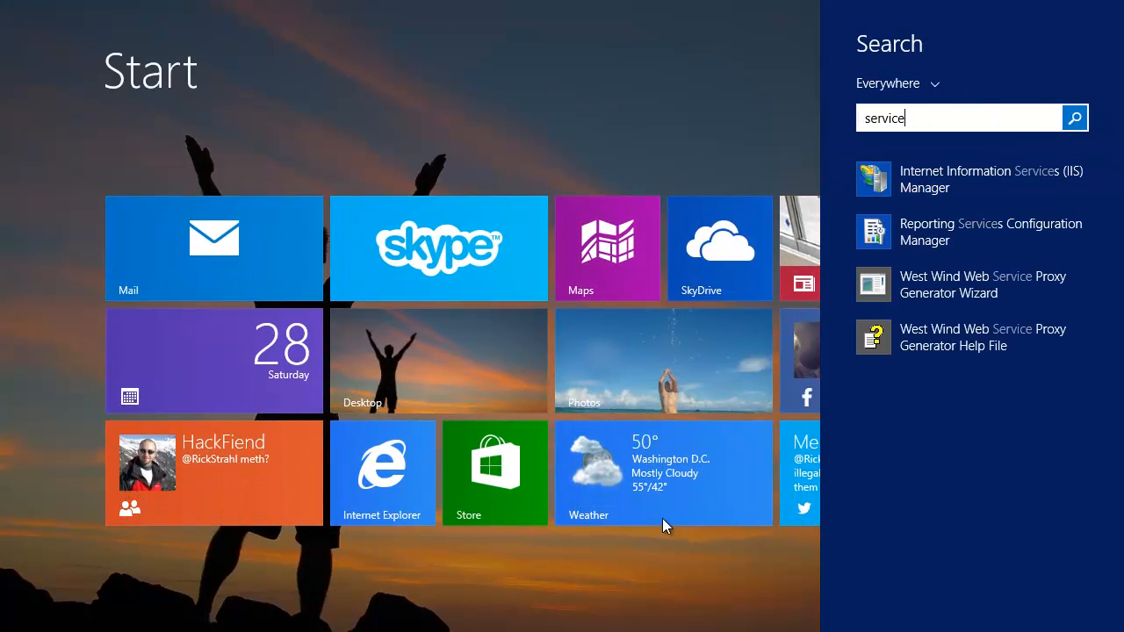
{"action": "type", "text": "s (IIS) Manager"}
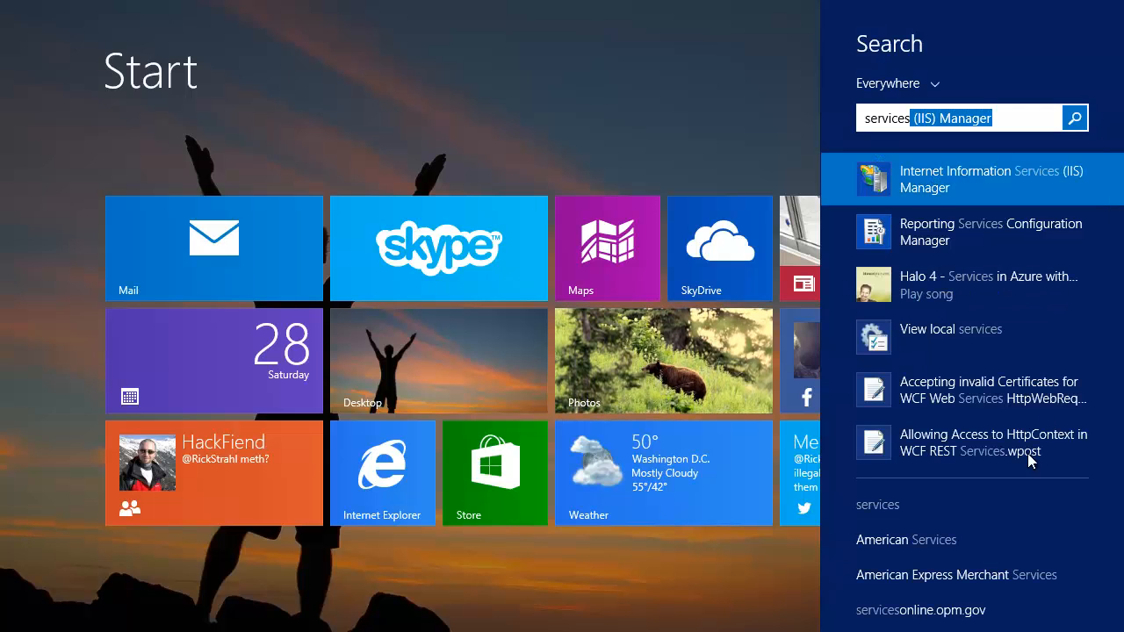
{"action": "left_click", "coordinate": [962, 330]}
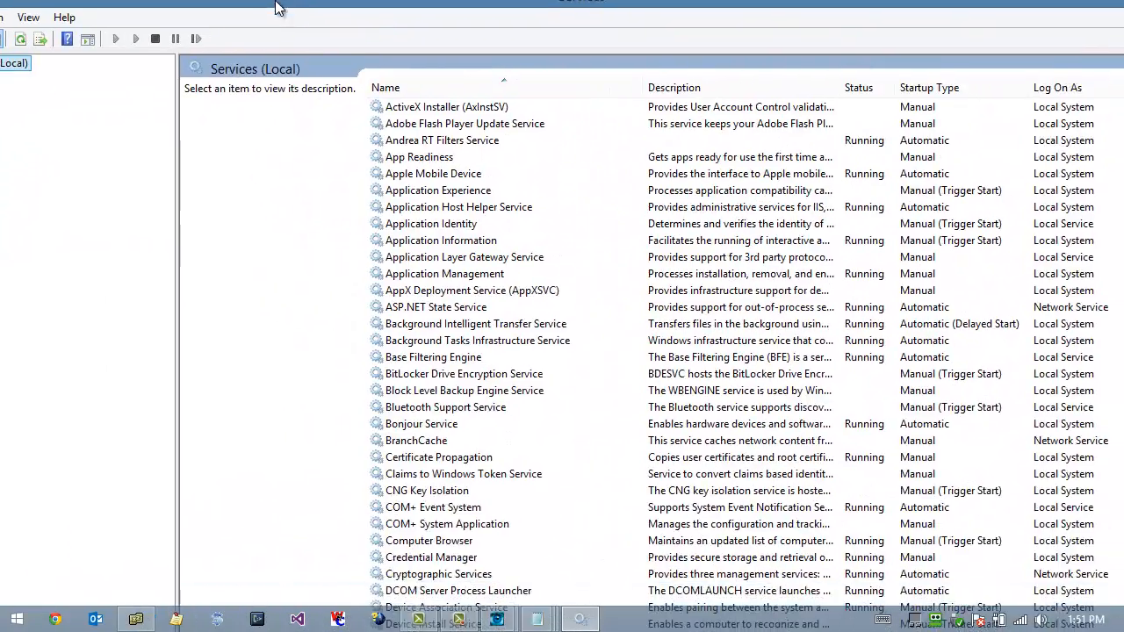
{"action": "double_click", "coordinate": [274, 7]}
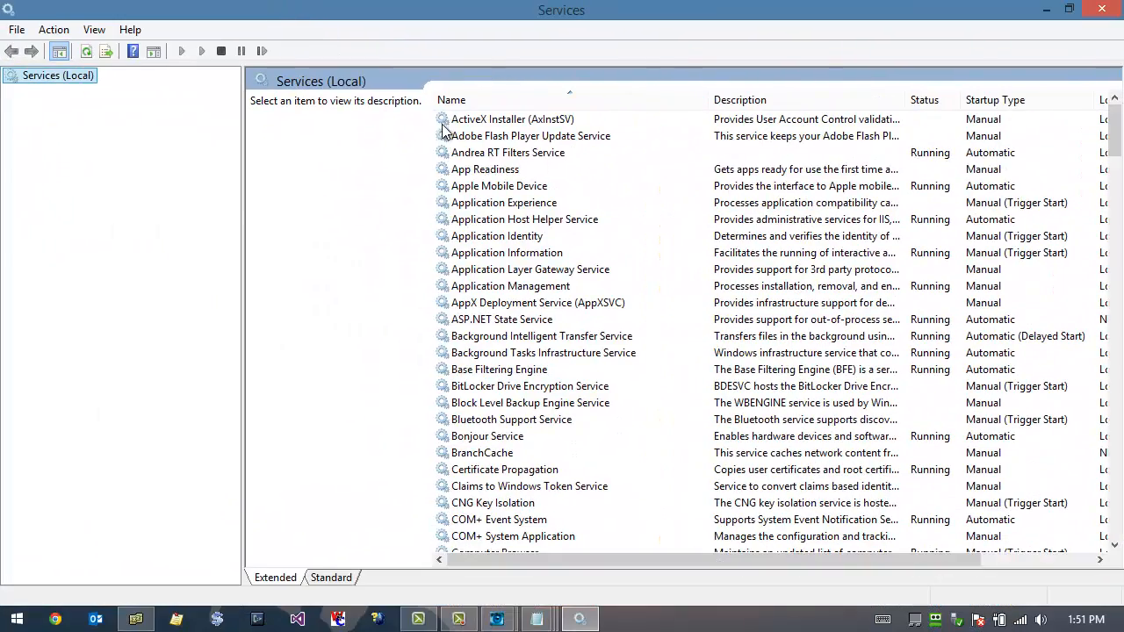
Step: Locate the West Wind Web Monitor Service, check its status and available commands, and close the Services window
{"action": "left_click", "coordinate": [521, 168]}
{"action": "type", "text": "west"}
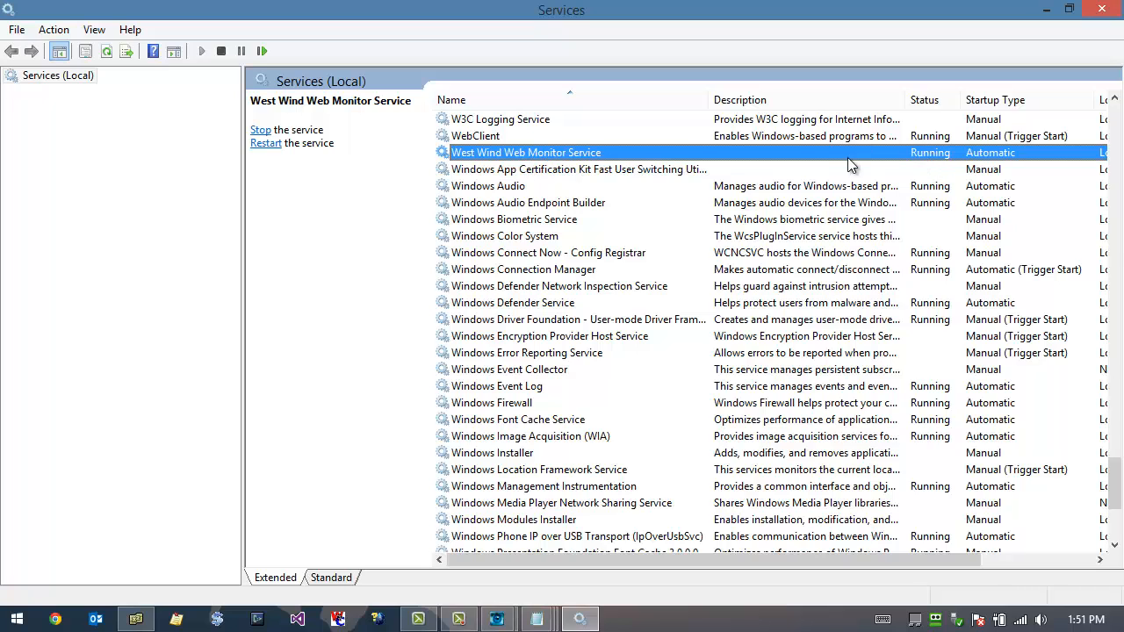
{"action": "right_click", "coordinate": [820, 156]}
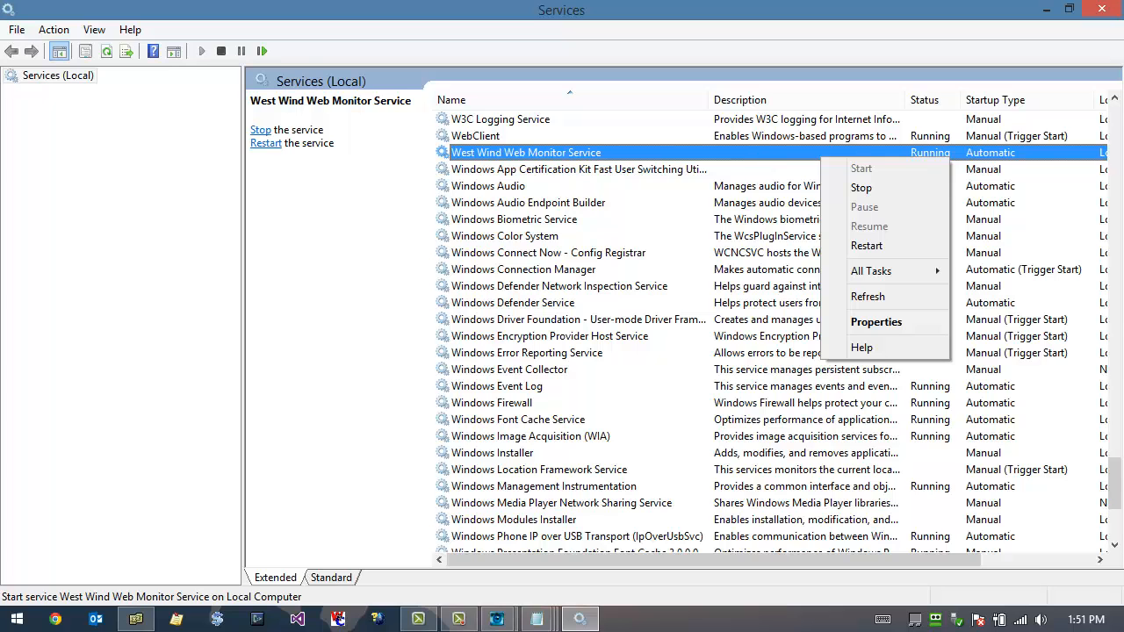
{"action": "left_click", "coordinate": [1102, 10]}
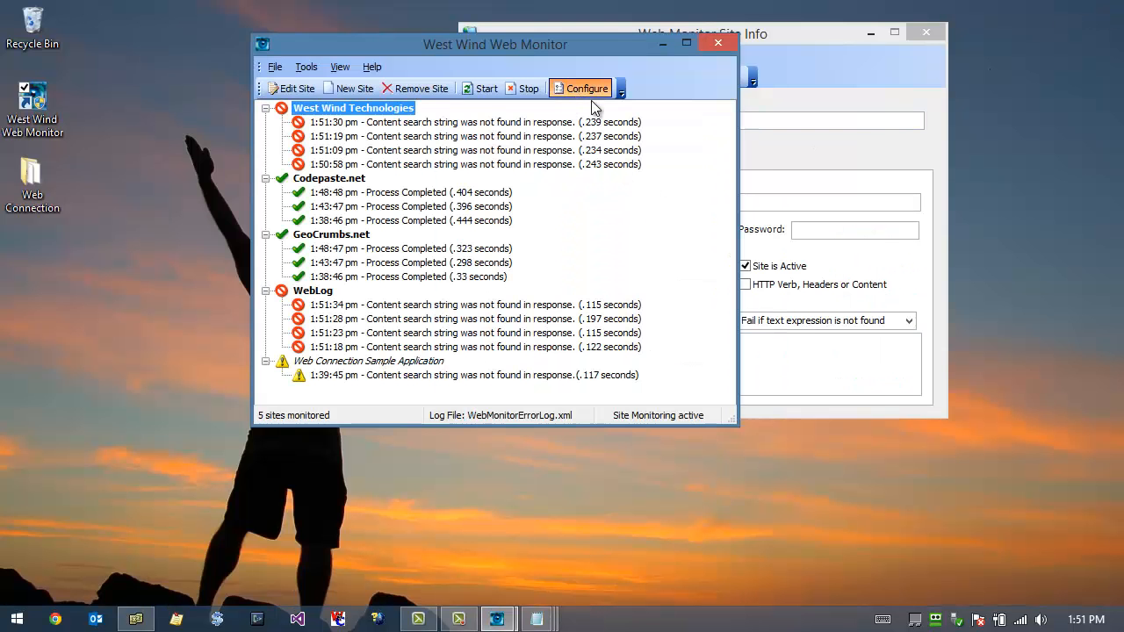
Step: Reopen the Web Monitor configuration, set auto launch back to No Auto Launch, and save it
{"action": "left_click", "coordinate": [590, 99]}
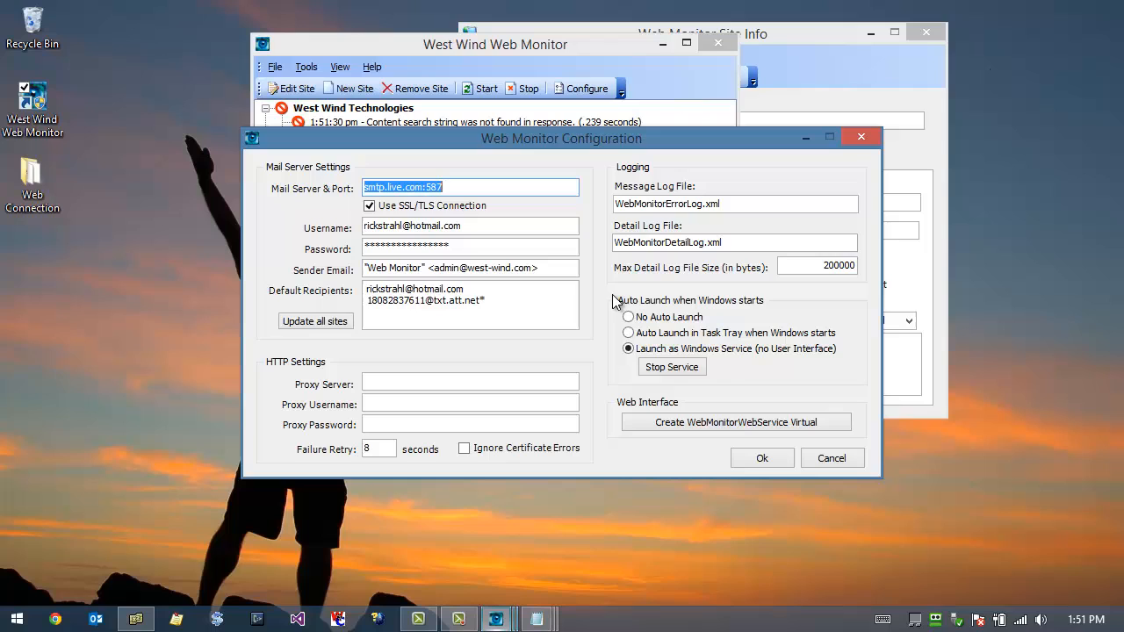
{"action": "left_click", "coordinate": [672, 371]}
{"action": "left_click", "coordinate": [615, 374]}
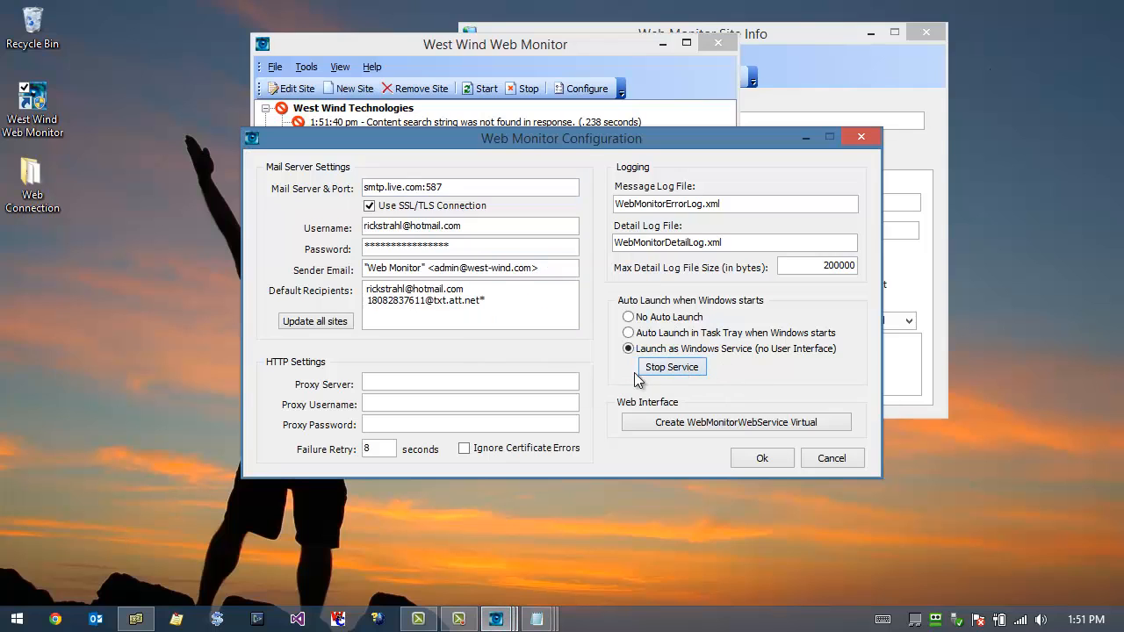
{"action": "left_click", "coordinate": [627, 317]}
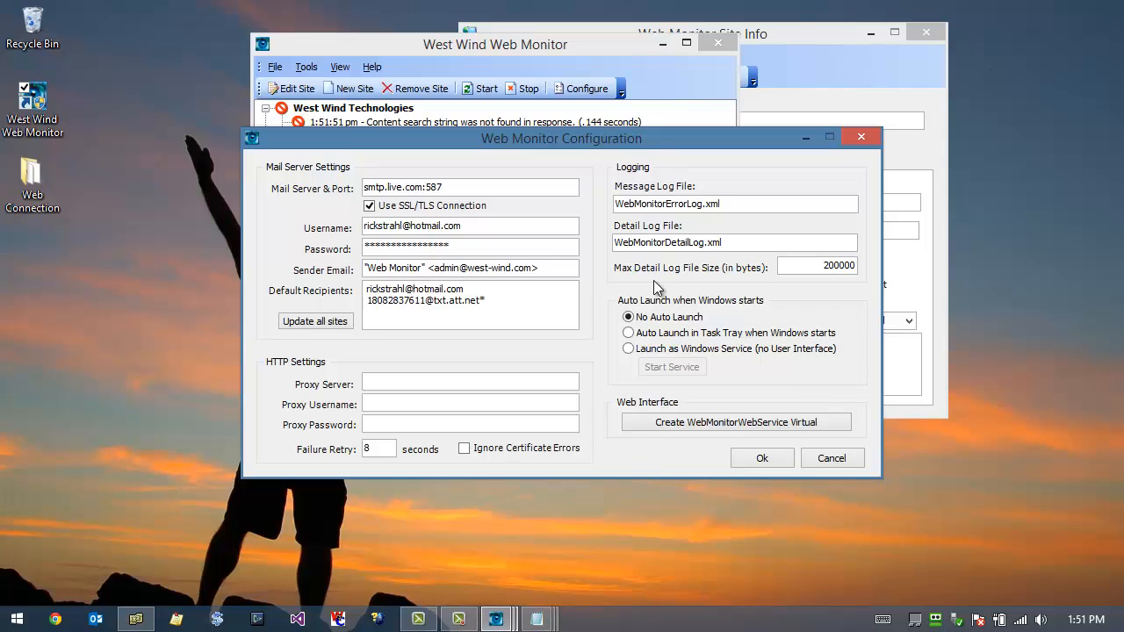
{"action": "left_click_drag", "start_coordinate": [657, 142], "coordinate": [732, 136]}
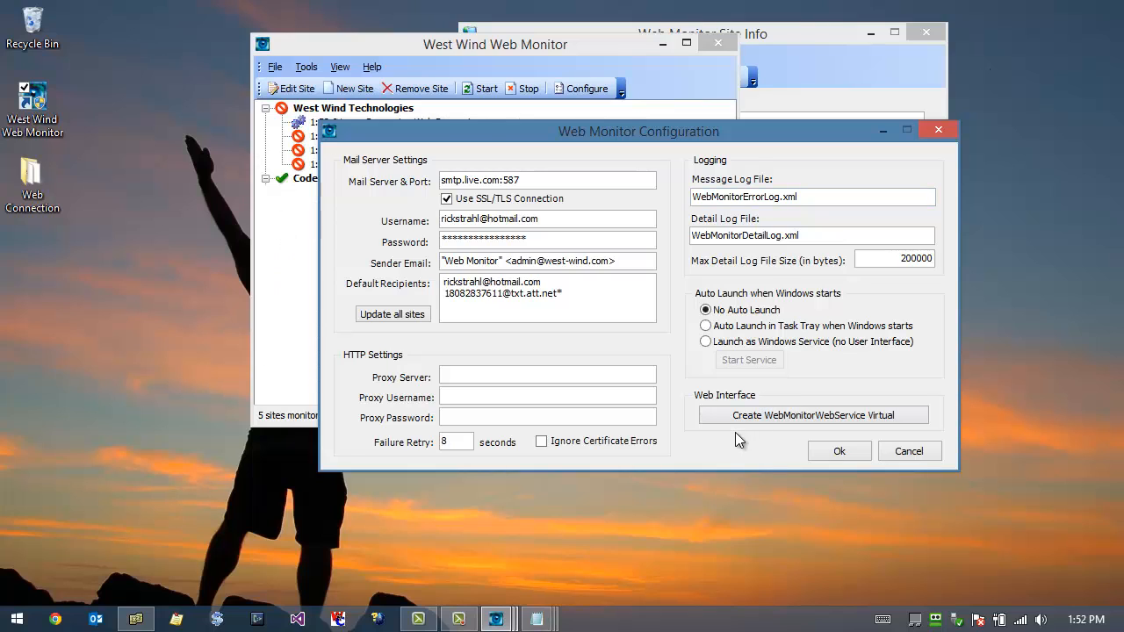
{"action": "left_click", "coordinate": [831, 455]}
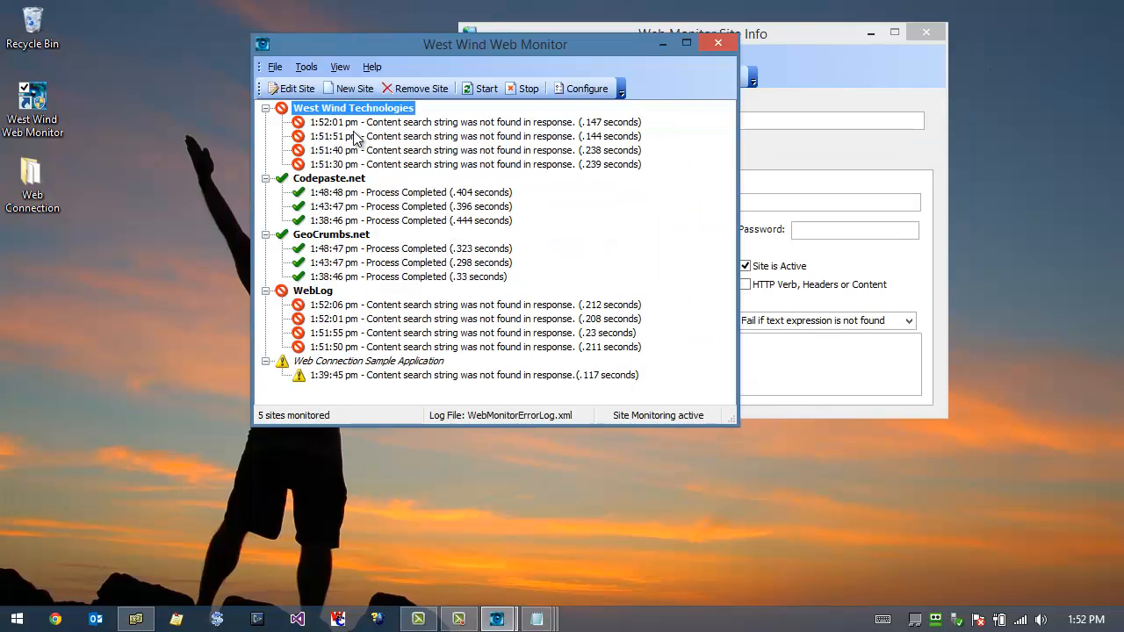